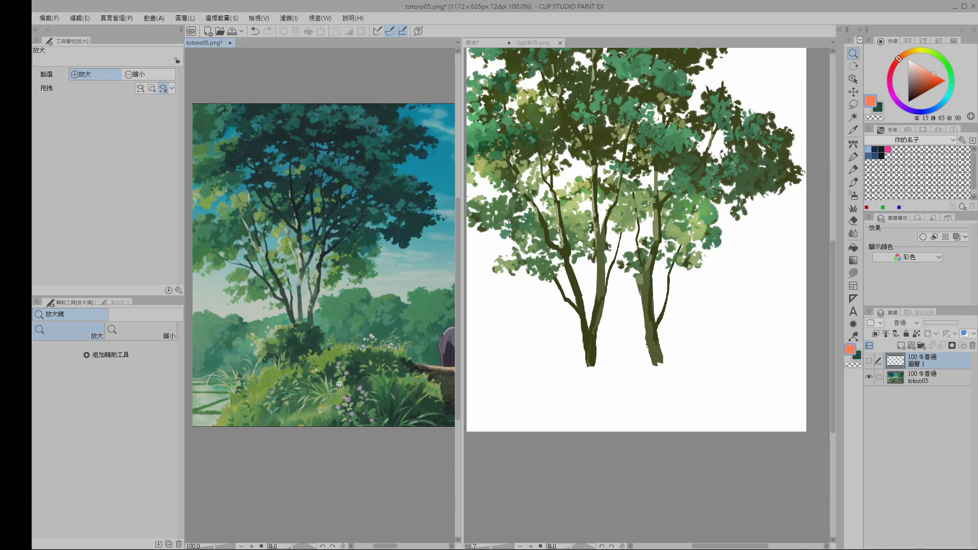
Step: On a new layer over the reference image, trace the grassy mound's outline in orange with the 粗線沾水筆 pen at size 20
key("p")
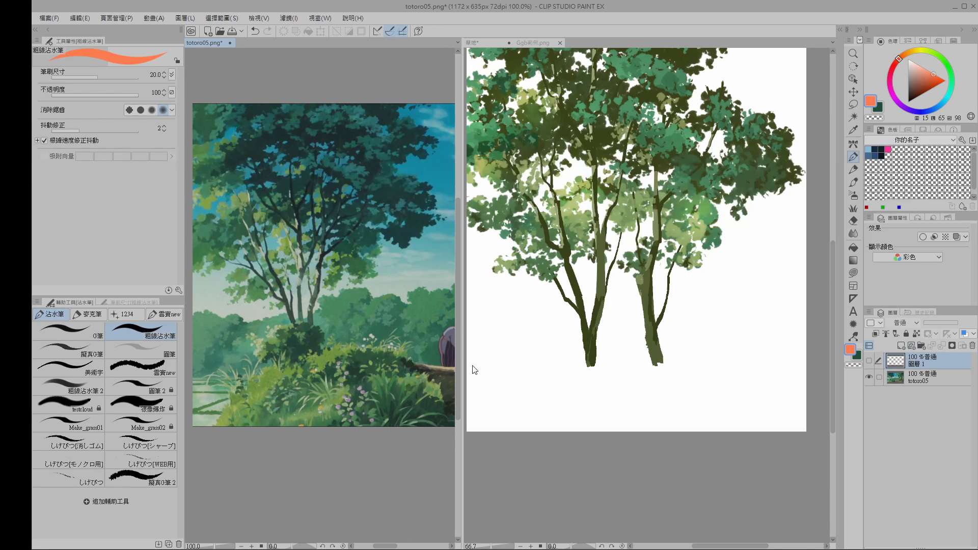
left_click(901, 346)
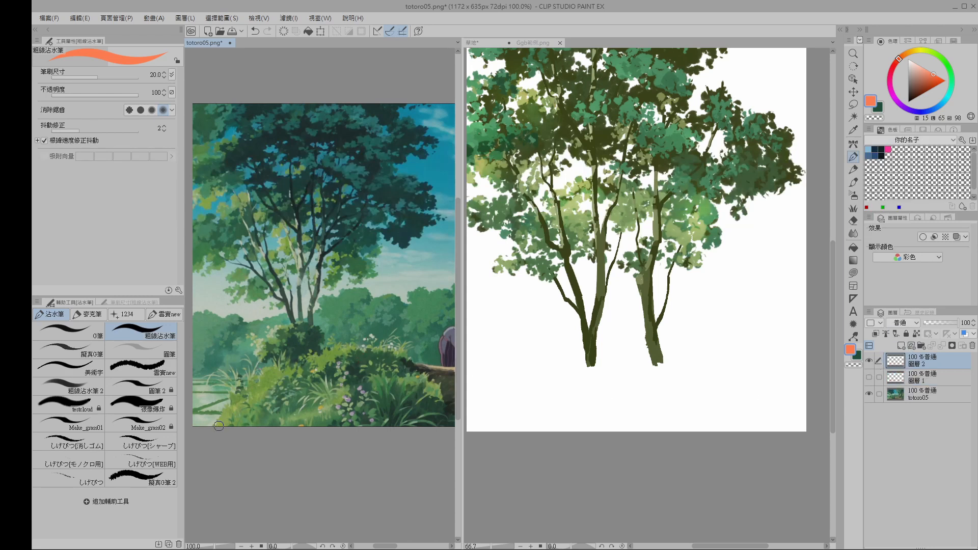
mouse_move(214, 428)
left_mouse_down()
mouse_move(245, 374)
mouse_move(301, 337)
mouse_move(369, 340)
mouse_move(409, 358)
mouse_move(461, 423)
left_mouse_up()
left_click_drag(246, 377, 206, 427)
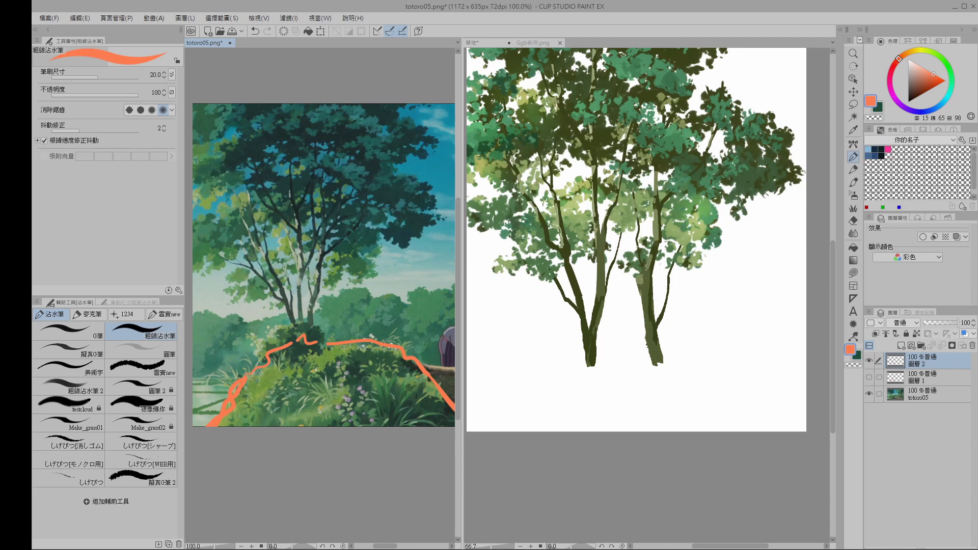
left_click_drag(318, 342, 346, 341)
Step: On another new layer, outline and hatch the mound's shaded grass areas in teal
left_click(900, 345)
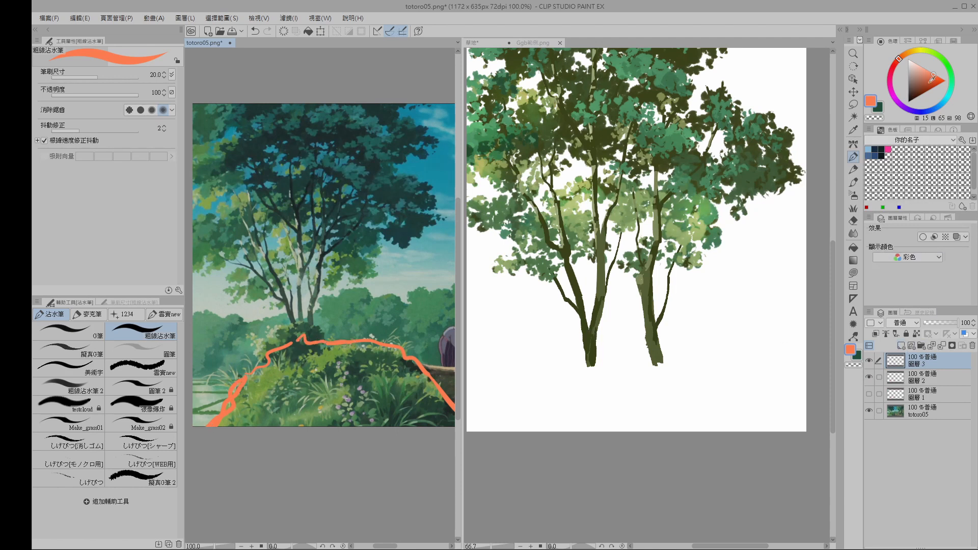
left_click(935, 53)
left_click(928, 89)
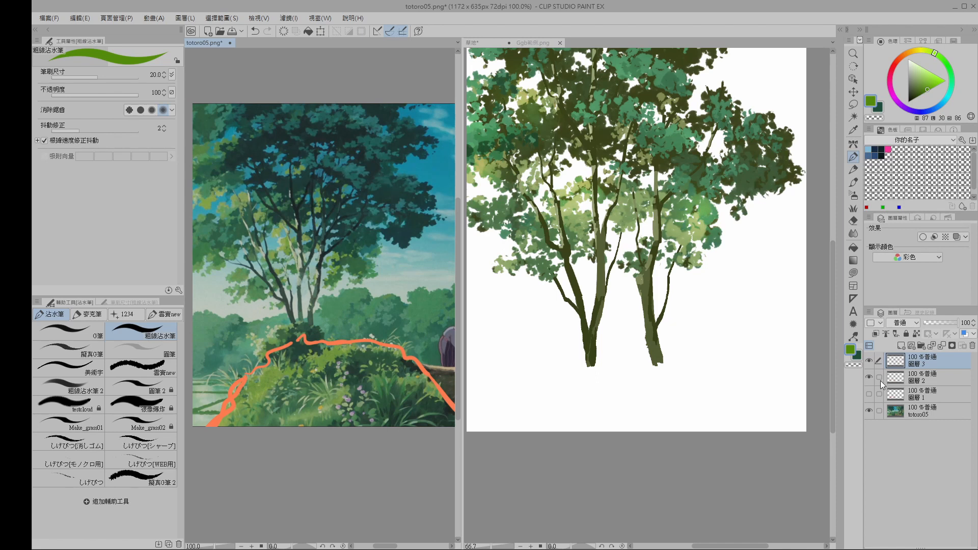
left_click(947, 99)
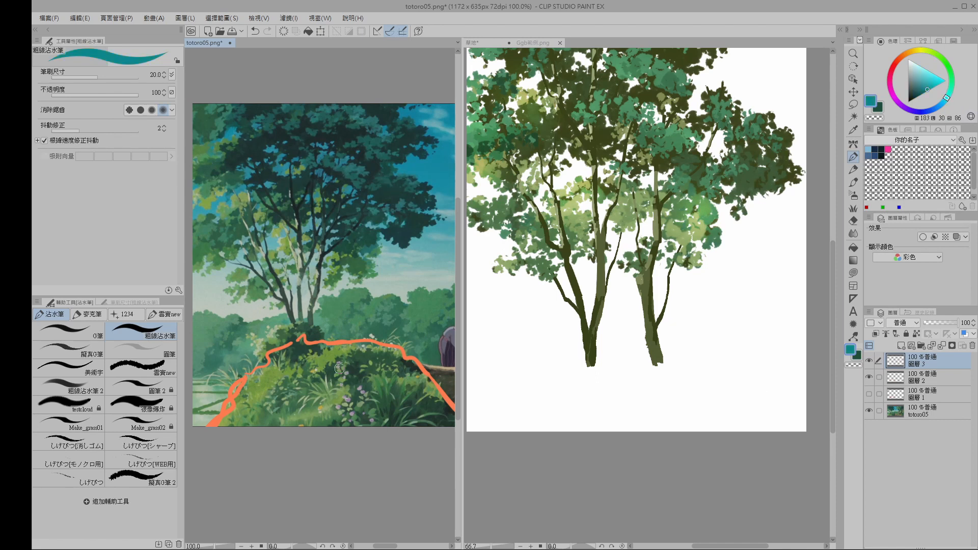
mouse_move(391, 356)
left_mouse_down()
mouse_move(282, 389)
mouse_move(274, 402)
mouse_move(339, 387)
mouse_move(350, 395)
mouse_move(332, 426)
left_mouse_up()
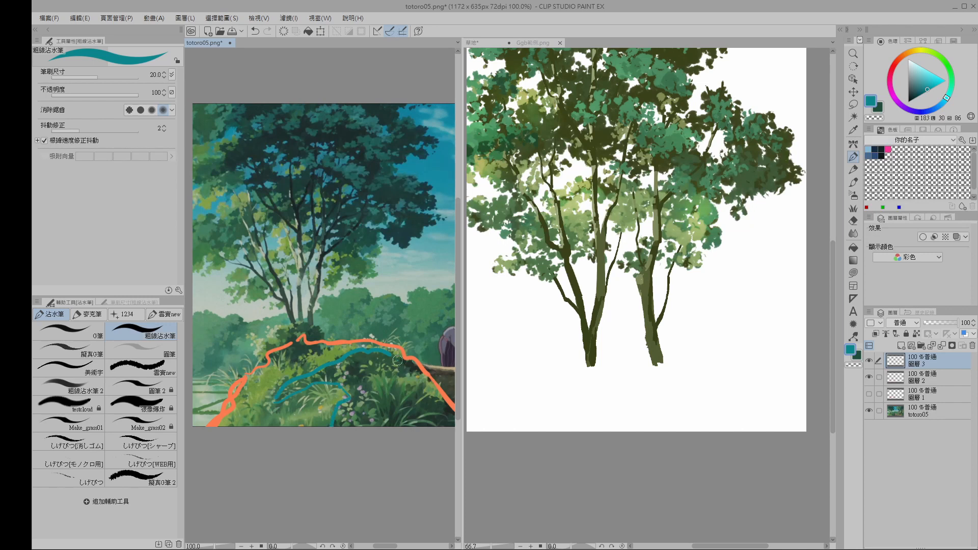
mouse_move(398, 360)
left_mouse_down()
mouse_move(382, 381)
mouse_move(453, 404)
left_mouse_up()
mouse_move(296, 385)
left_mouse_down()
mouse_move(375, 354)
mouse_move(381, 383)
mouse_move(370, 413)
mouse_move(427, 426)
left_mouse_up()
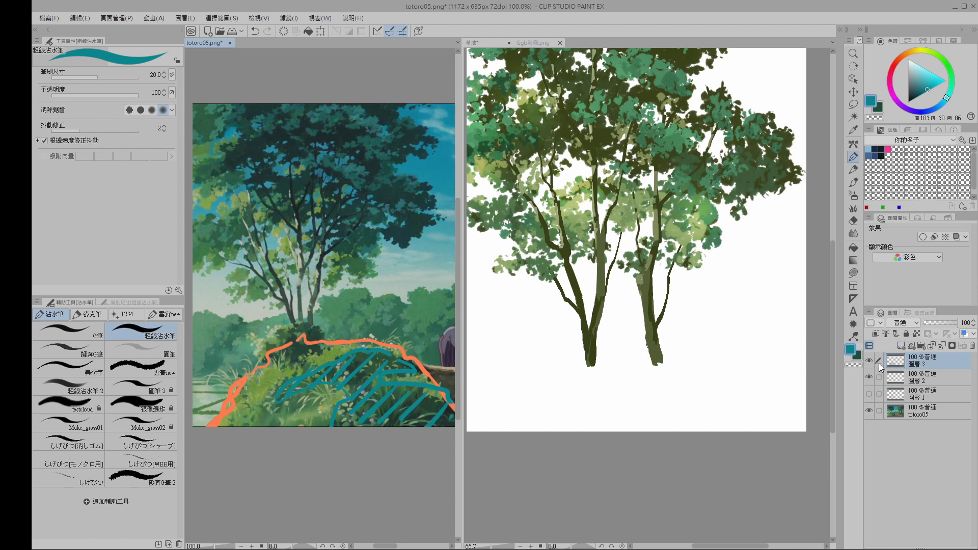
Step: Add a layer above the teal hatching, hide the hatching, and return to the 粗線沾水筆 pen
left_click(901, 345)
left_click(870, 377)
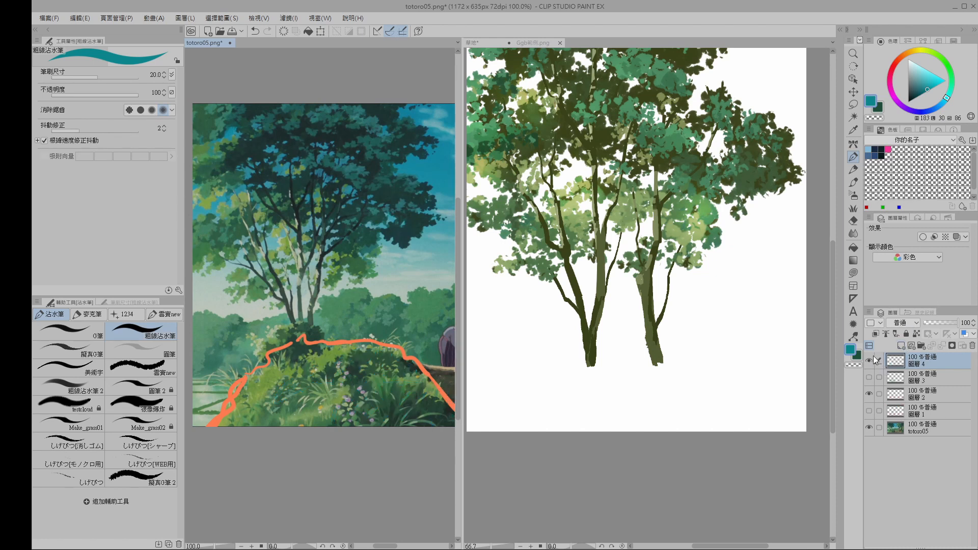
left_click(869, 377)
key("b")
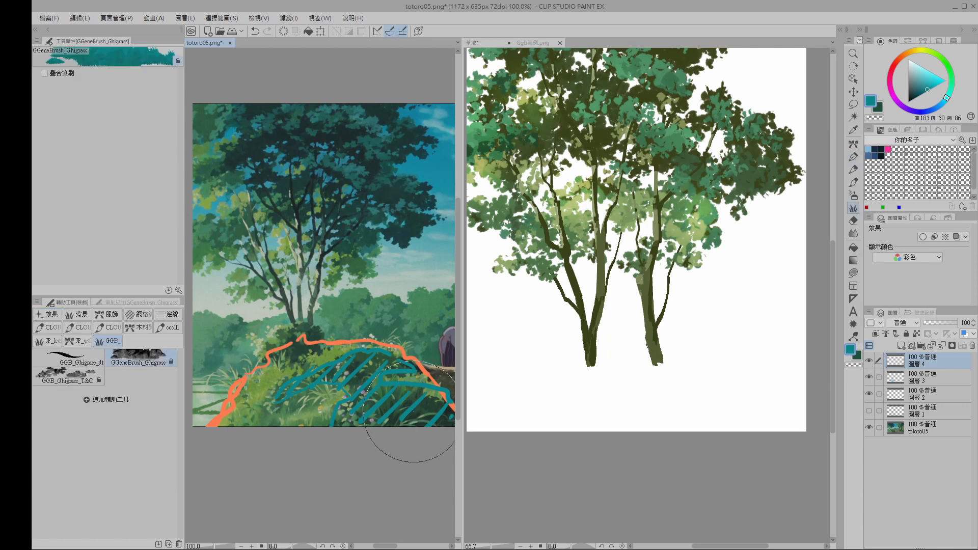
left_click(870, 377)
key("p")
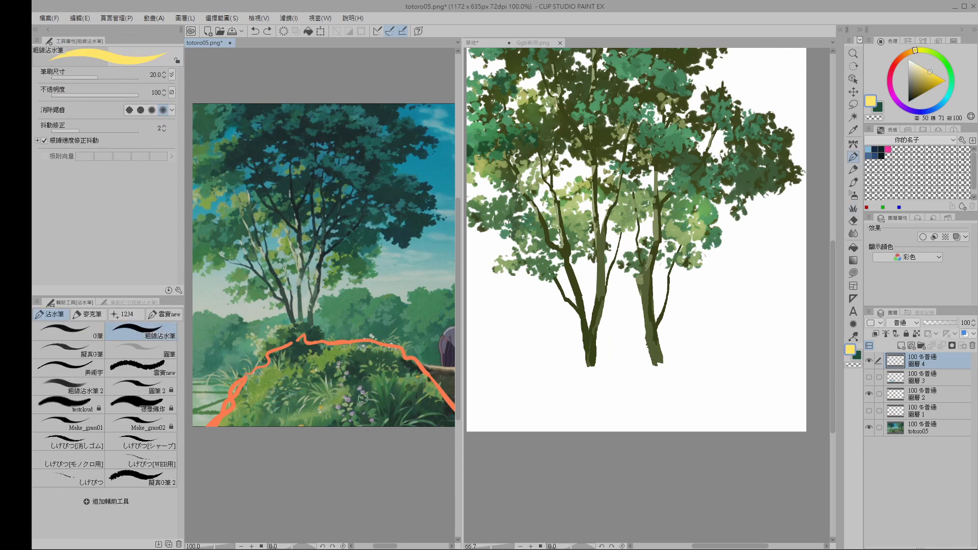
Step: Trace the long grass blades and small leaf clusters on the mound with yellow strokes
left_click_drag(373, 379, 389, 426)
left_click_drag(390, 424, 402, 390)
mouse_move(401, 419)
left_mouse_down()
mouse_move(413, 402)
mouse_move(426, 411)
left_mouse_up()
left_click_drag(430, 427, 432, 420)
left_click_drag(354, 363, 367, 376)
left_click_drag(366, 364, 370, 367)
left_click_drag(378, 361, 381, 371)
left_click_drag(390, 364, 389, 375)
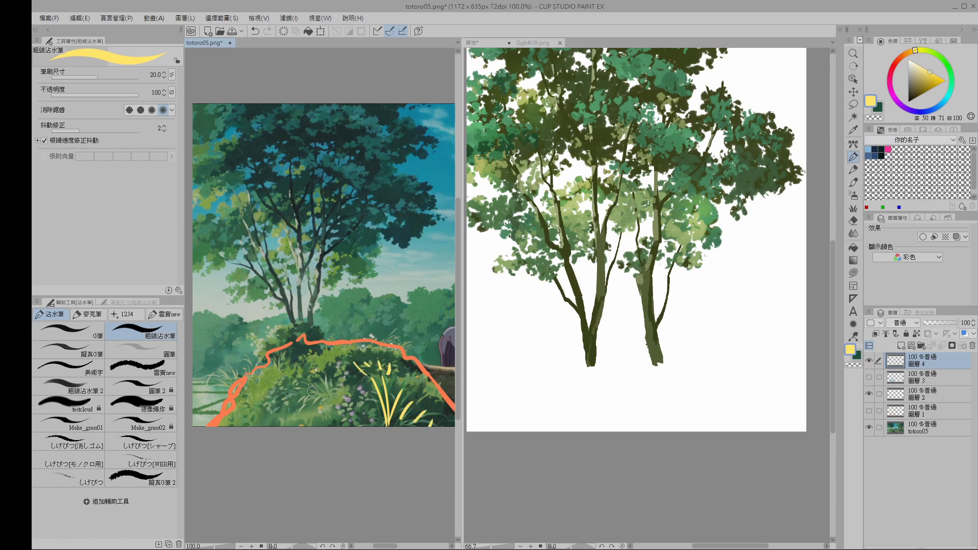
left_click_drag(316, 378, 336, 400)
left_click_drag(334, 376, 346, 388)
mouse_move(303, 389)
left_mouse_down()
mouse_move(315, 400)
mouse_move(275, 409)
left_mouse_up()
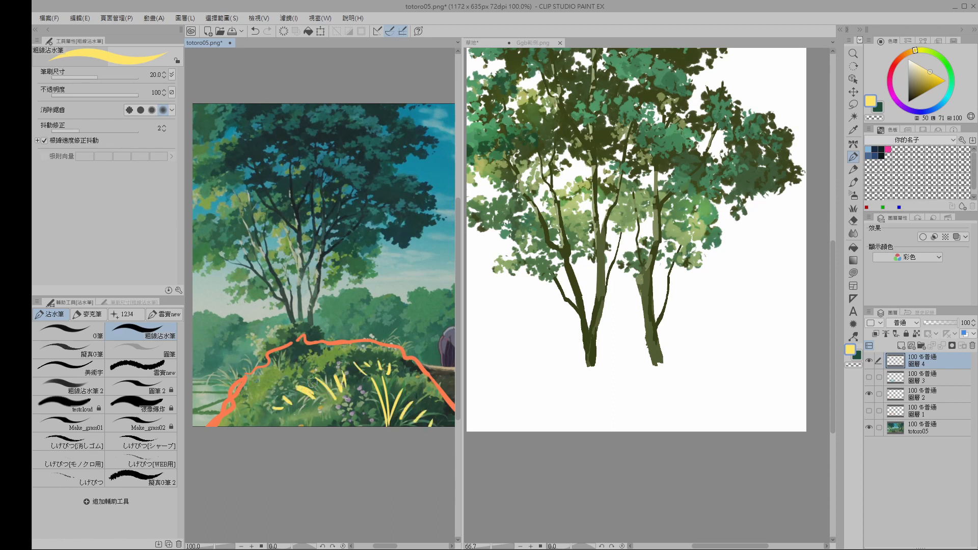
Step: Compare the yellow marks with the teal hatching, then mark the flowers beside the long grass in yellow with the hatching hidden
left_click(877, 377)
left_click(869, 378)
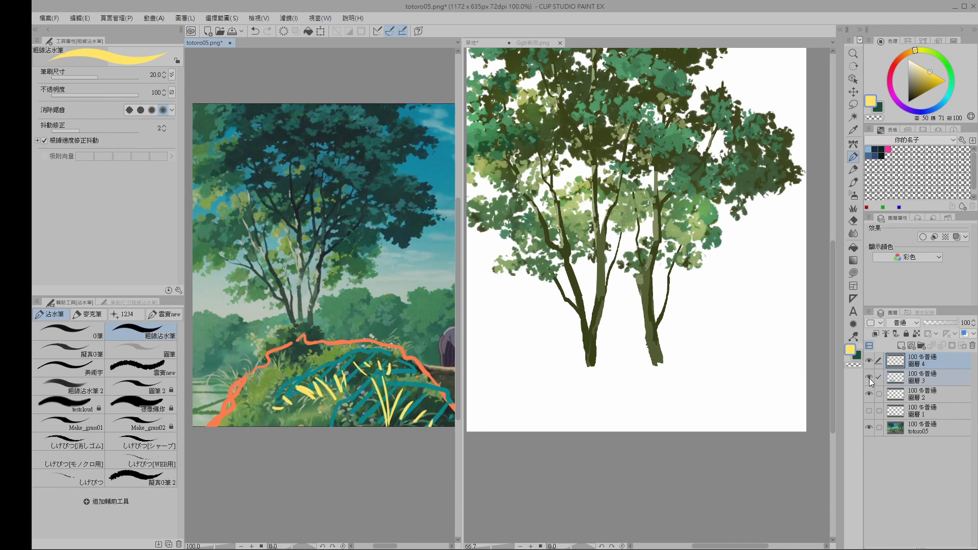
left_click(869, 377)
mouse_move(343, 411)
left_mouse_down()
mouse_move(334, 422)
mouse_move(363, 423)
left_mouse_up()
mouse_move(354, 398)
left_mouse_down()
mouse_move(362, 433)
mouse_move(372, 409)
left_mouse_up()
left_click_drag(356, 404, 363, 406)
left_click_drag(357, 363, 362, 371)
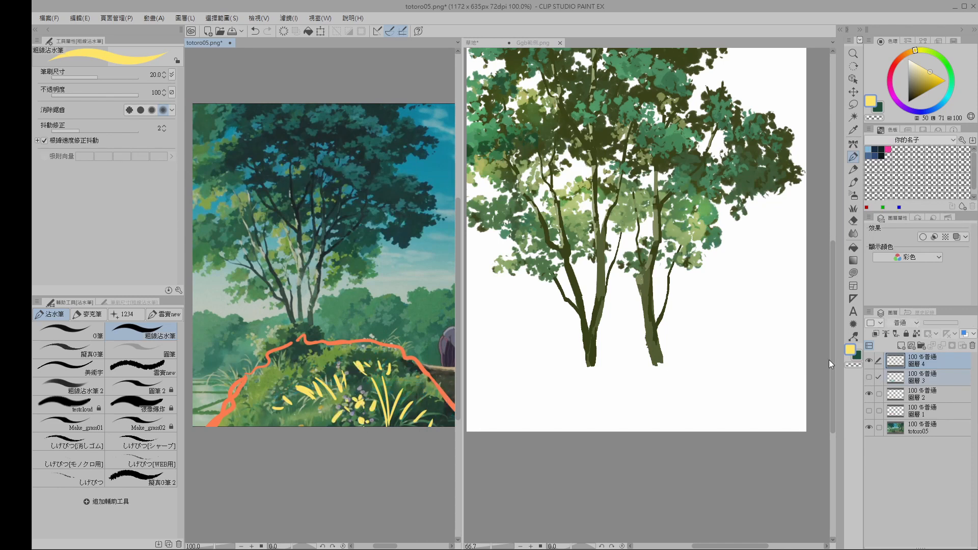
Step: Circle the grass tufts along both edges of the mound in yellow, then hide the annotation layers
left_click(869, 377)
mouse_move(248, 409)
left_mouse_down()
mouse_move(234, 421)
mouse_move(256, 412)
left_mouse_up()
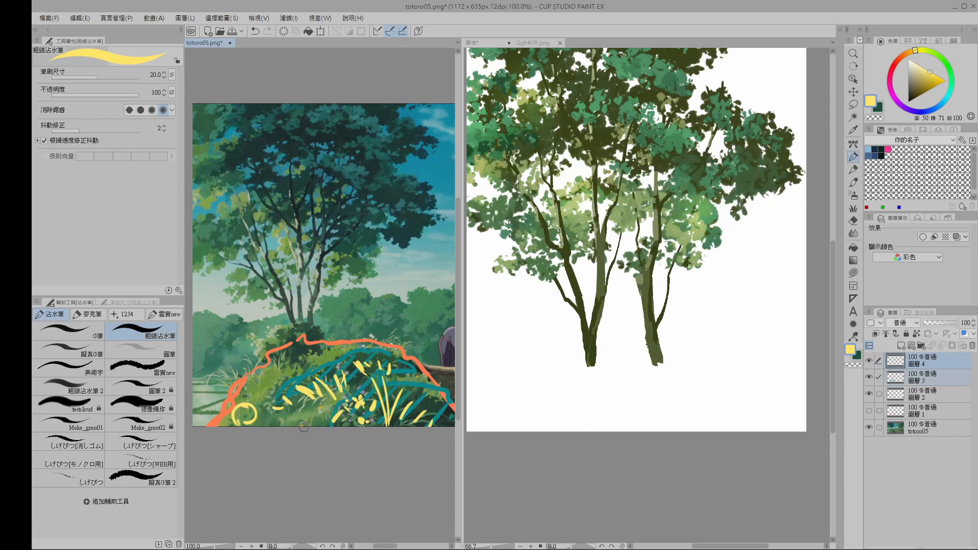
key("ctrl+z")
mouse_move(238, 386)
left_mouse_down()
mouse_move(212, 371)
mouse_move(249, 358)
mouse_move(232, 394)
left_mouse_up()
mouse_move(392, 346)
left_mouse_down()
mouse_move(425, 337)
mouse_move(404, 358)
left_mouse_up()
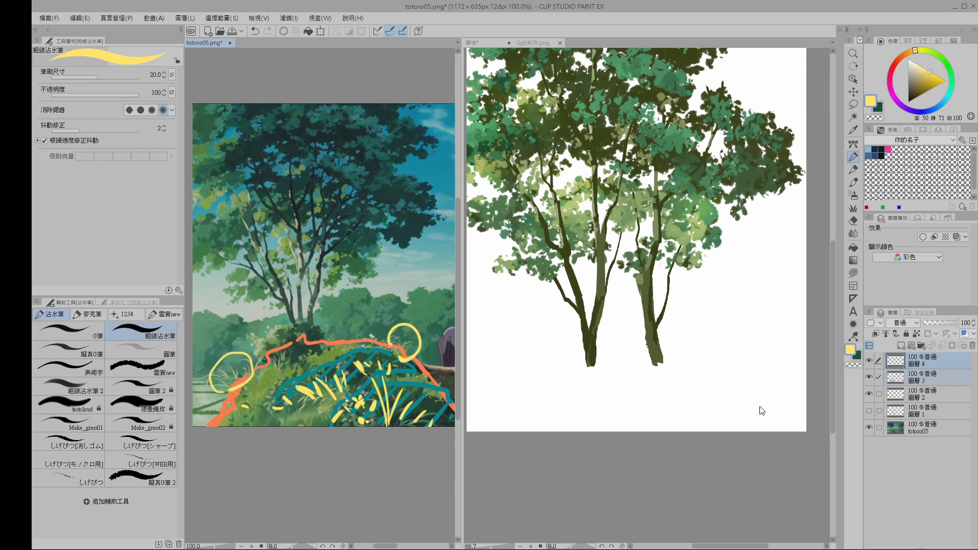
left_click_drag(869, 362, 874, 390)
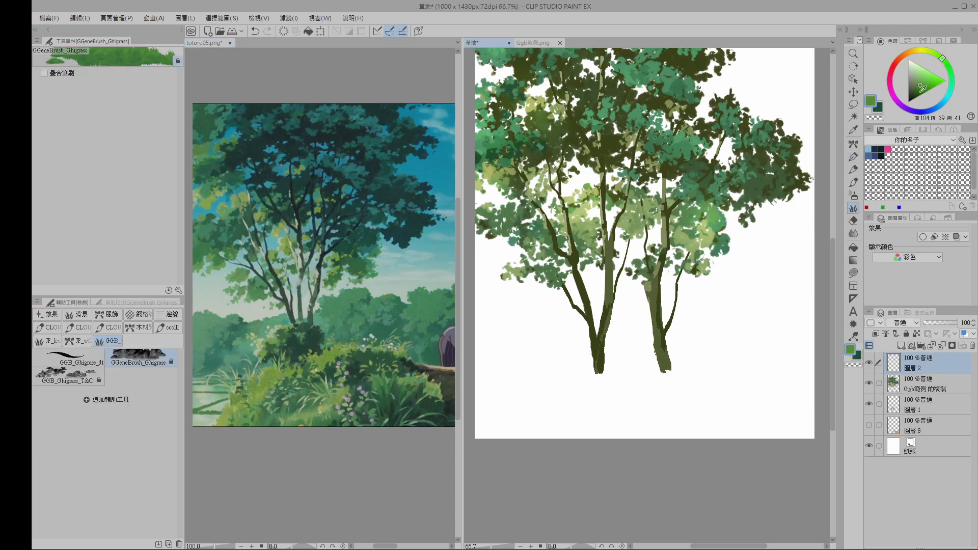
Step: In the tree painting, set the drawing color to the light green 70AC58 by sampling the tree foliage
left_click(854, 353)
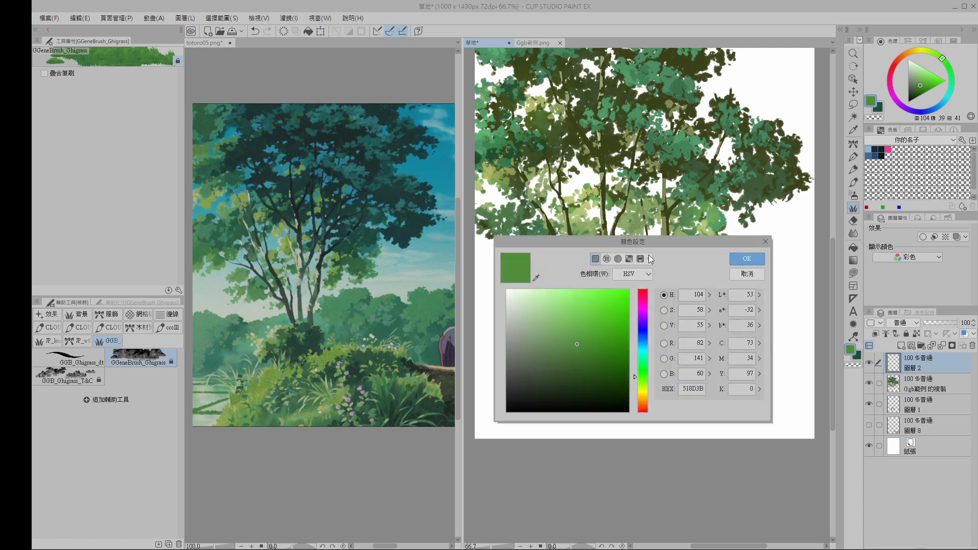
left_click_drag(662, 246, 827, 179)
left_click(701, 211)
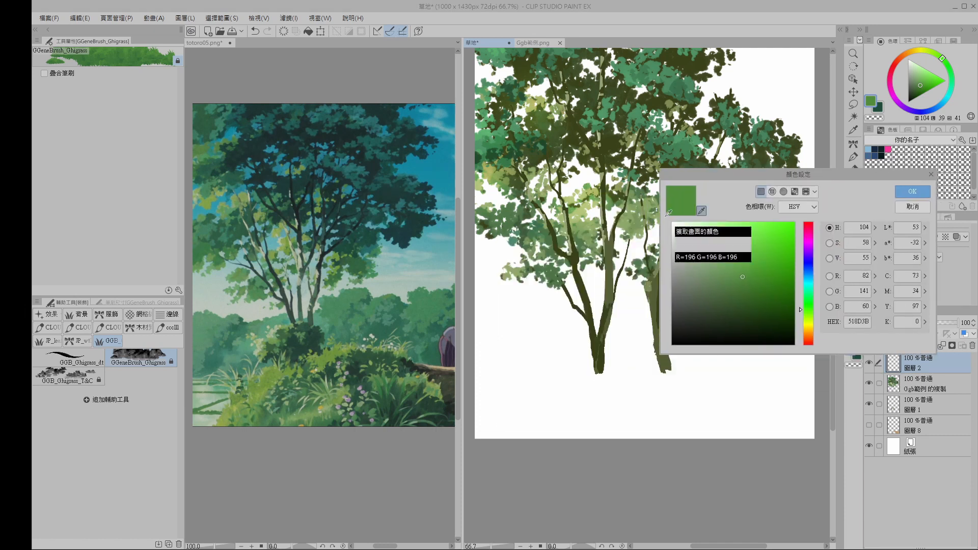
left_click(582, 209)
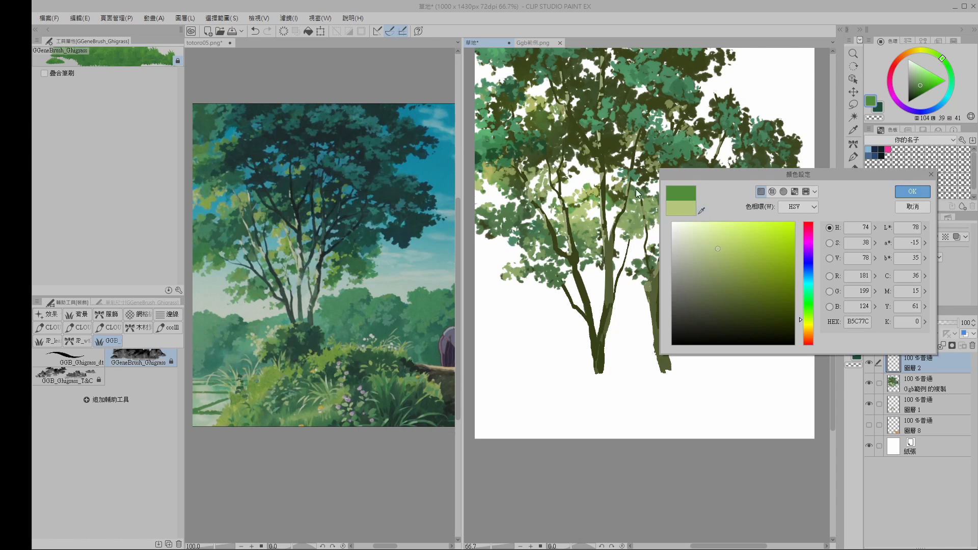
left_click(701, 210)
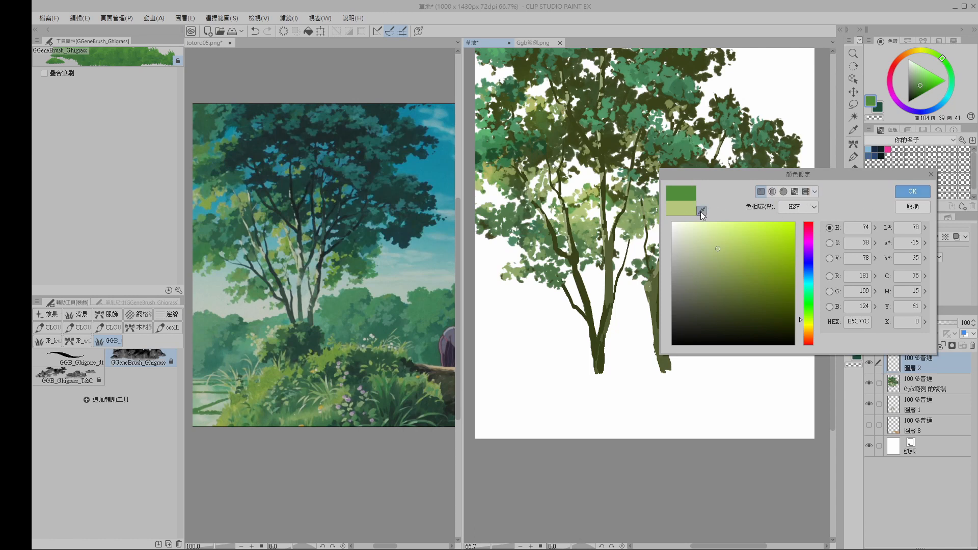
left_click(598, 196)
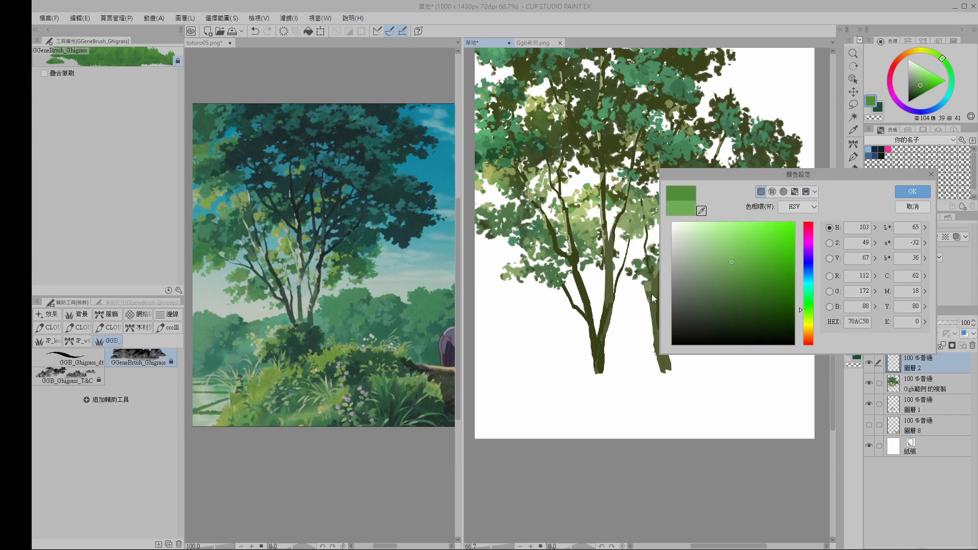
left_click(926, 193)
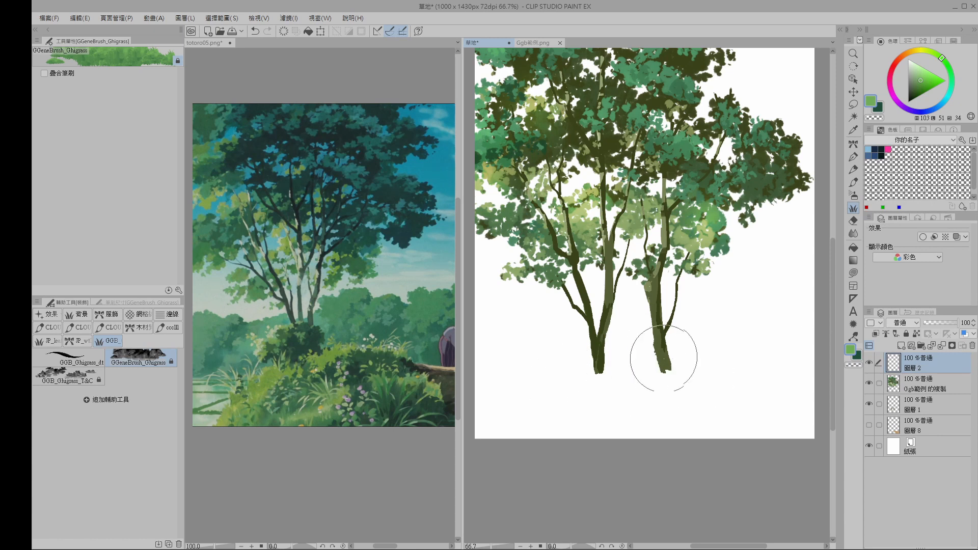
Step: Paint a broad green grass mound beneath the tree trunks with the GGeneBrush_Ghigrass brush, redoing unsatisfactory strokes and filling its right slope
mouse_move(597, 373)
left_mouse_down()
mouse_move(664, 374)
mouse_move(632, 376)
mouse_move(569, 417)
mouse_move(679, 406)
mouse_move(717, 425)
mouse_move(560, 455)
mouse_move(555, 417)
mouse_move(619, 421)
mouse_move(819, 485)
left_mouse_up()
key("ctrl+z")
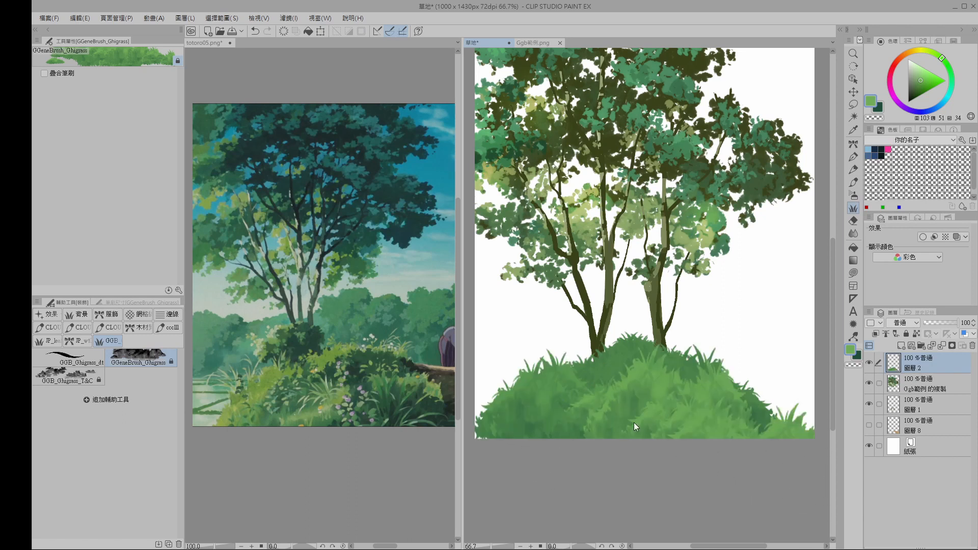
mouse_move(655, 397)
left_mouse_down()
mouse_move(738, 456)
mouse_move(698, 448)
left_mouse_up()
key("ctrl+z")
left_click_drag(573, 436, 657, 443)
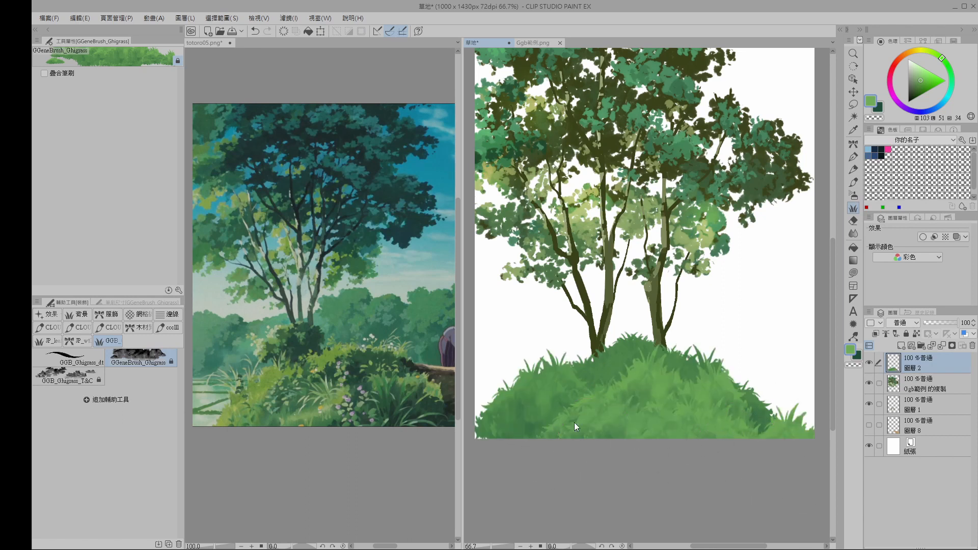
key("ctrl+z")
mouse_move(586, 436)
left_mouse_down()
mouse_move(608, 445)
mouse_move(704, 461)
left_mouse_up()
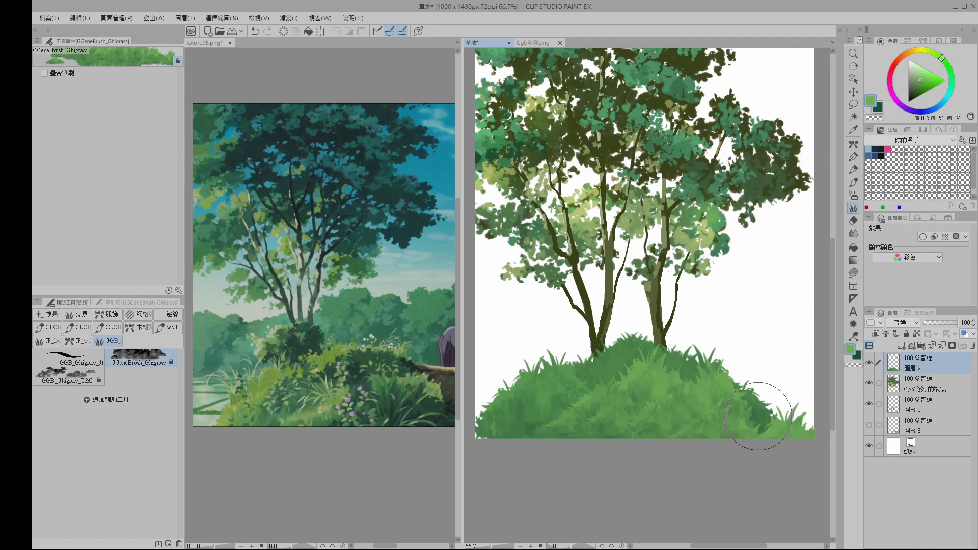
left_click_drag(762, 417, 797, 449)
Step: Rework the grass along the mound's base and lower-left edge until it fills the canvas bottom with layered green texture
mouse_move(575, 426)
left_mouse_down()
mouse_move(612, 455)
mouse_move(619, 430)
mouse_move(549, 430)
mouse_move(567, 424)
mouse_move(560, 411)
mouse_move(609, 456)
mouse_move(683, 443)
mouse_move(612, 421)
mouse_move(636, 443)
mouse_move(741, 476)
left_mouse_up()
key("ctrl+z")
key("ctrl+z")
key("ctrl+z")
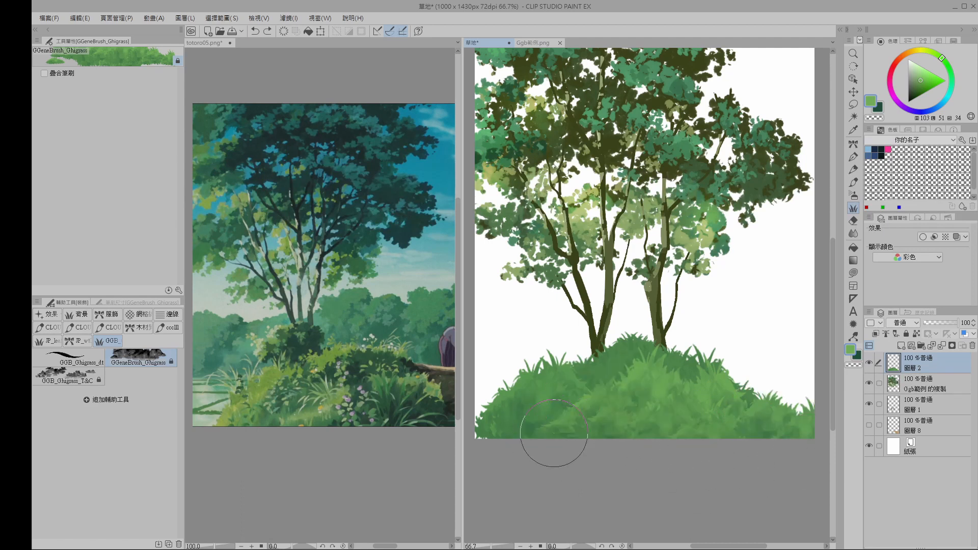
mouse_move(557, 443)
left_mouse_down()
mouse_move(591, 454)
mouse_move(714, 467)
left_mouse_up()
key("ctrl+z")
left_click_drag(555, 436, 629, 466)
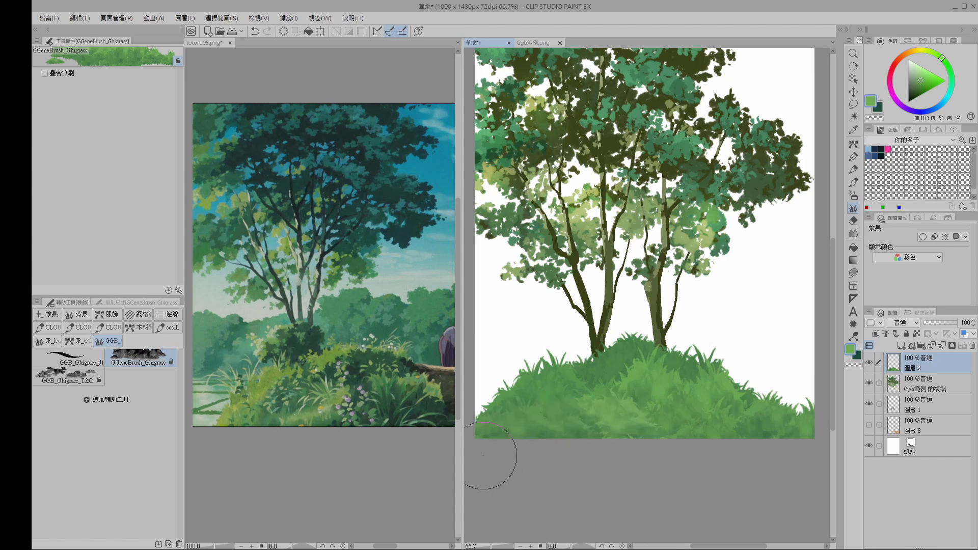
left_click_drag(487, 446, 657, 472)
mouse_move(582, 438)
left_mouse_down()
mouse_move(784, 474)
mouse_move(746, 488)
left_mouse_up()
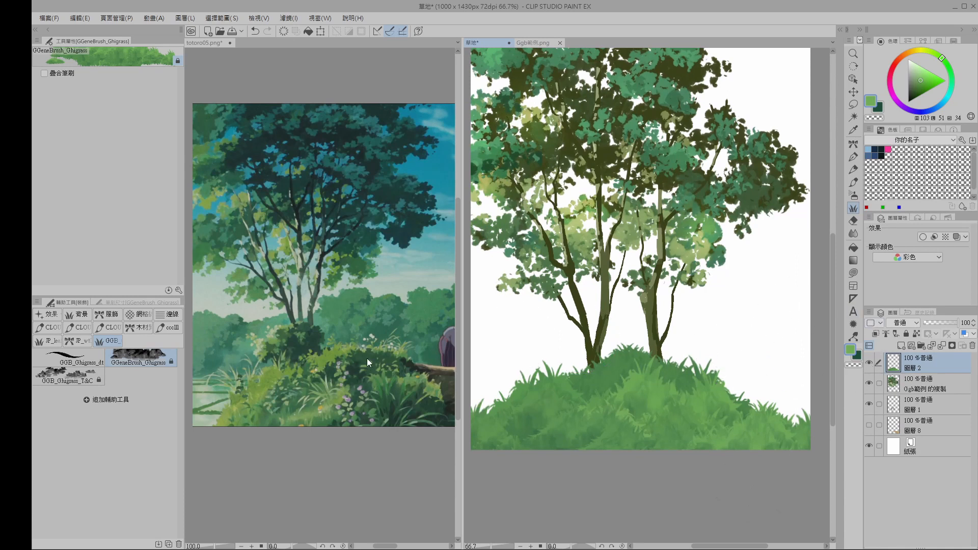
Step: Add a new layer clipped to the grass mound and turn on the grass brush's 疊合筆刷 option
left_click(902, 346)
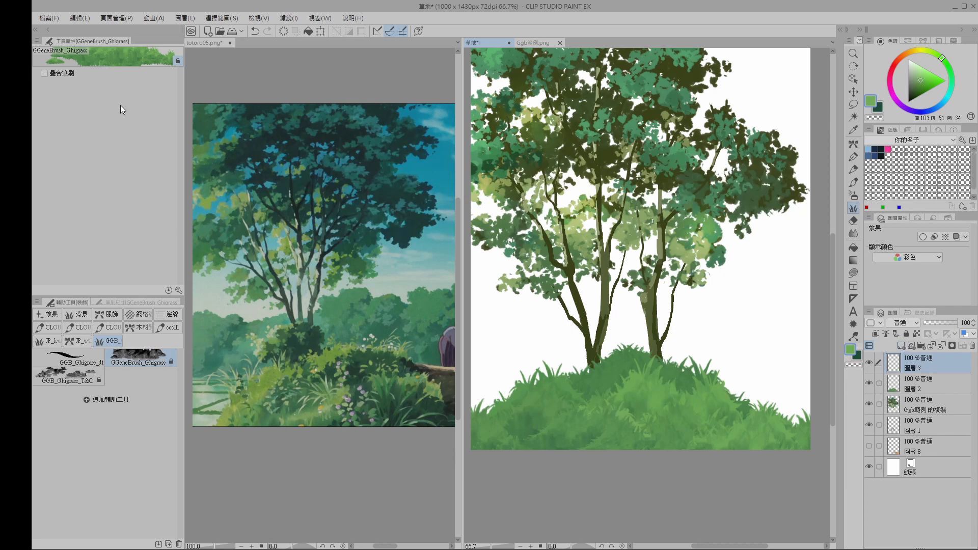
left_click(47, 76)
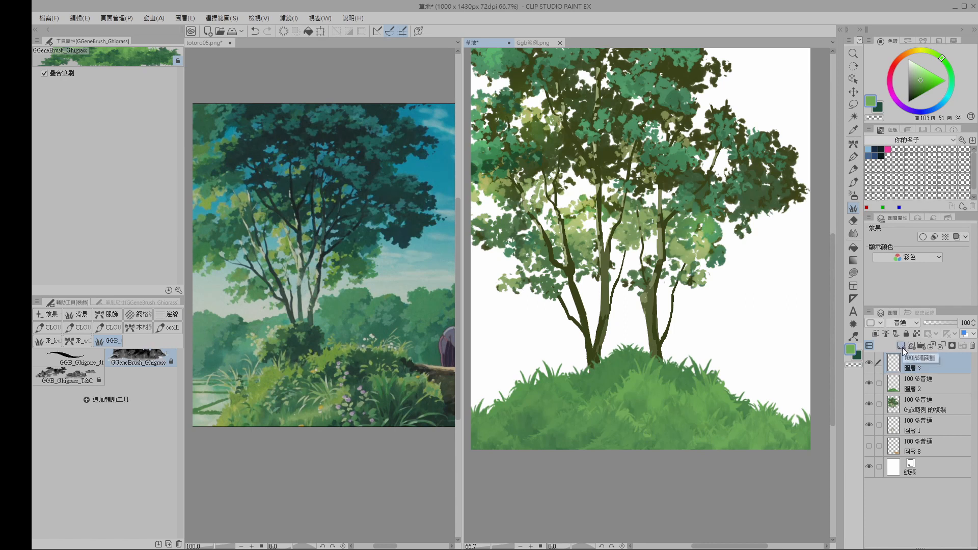
left_click(877, 340)
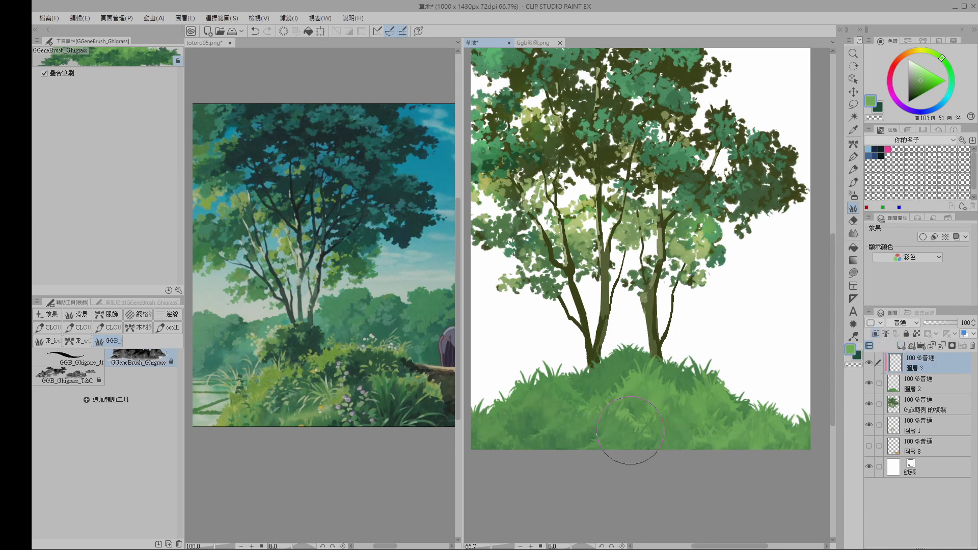
Step: Paint darker green shadow patches and grass texture across the mound, working its left side with the GGB_Ghigrass_T&C brush
mouse_move(648, 412)
left_mouse_down()
mouse_move(682, 402)
mouse_move(719, 413)
mouse_move(697, 400)
mouse_move(733, 413)
mouse_move(717, 432)
mouse_move(731, 441)
mouse_move(790, 459)
left_mouse_up()
left_click_drag(701, 428, 657, 476)
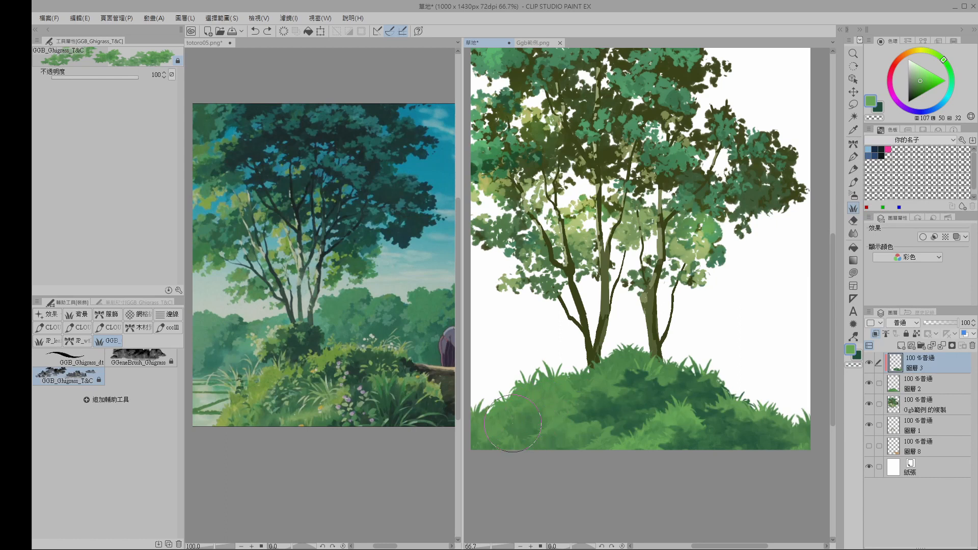
left_click_drag(512, 423, 557, 435)
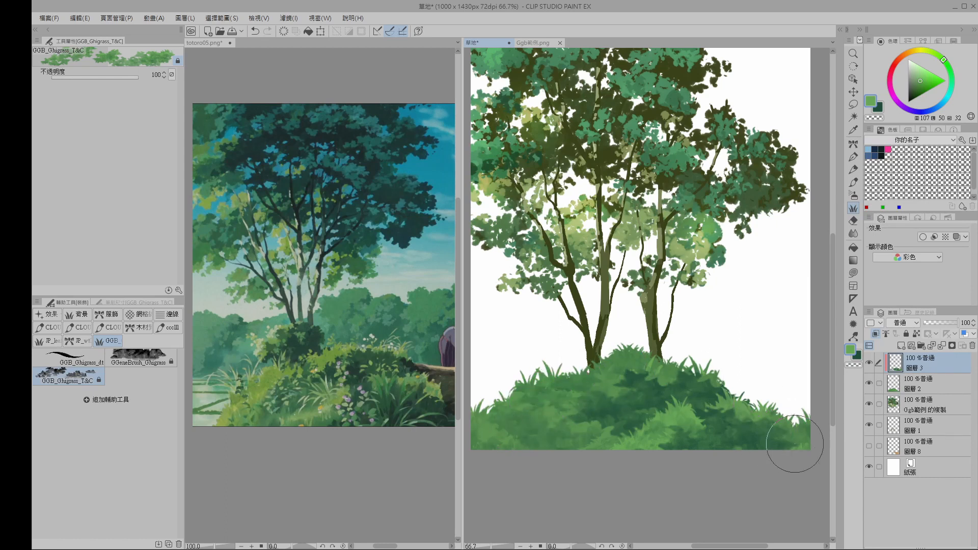
Step: Add a new layer and paint tall green grass blades near the mound's lower-right base with the GGB_Ghigrass_dt brush, redoing unsatisfactory strokes
key("ctrl+z")
left_click(902, 346)
left_click(69, 357)
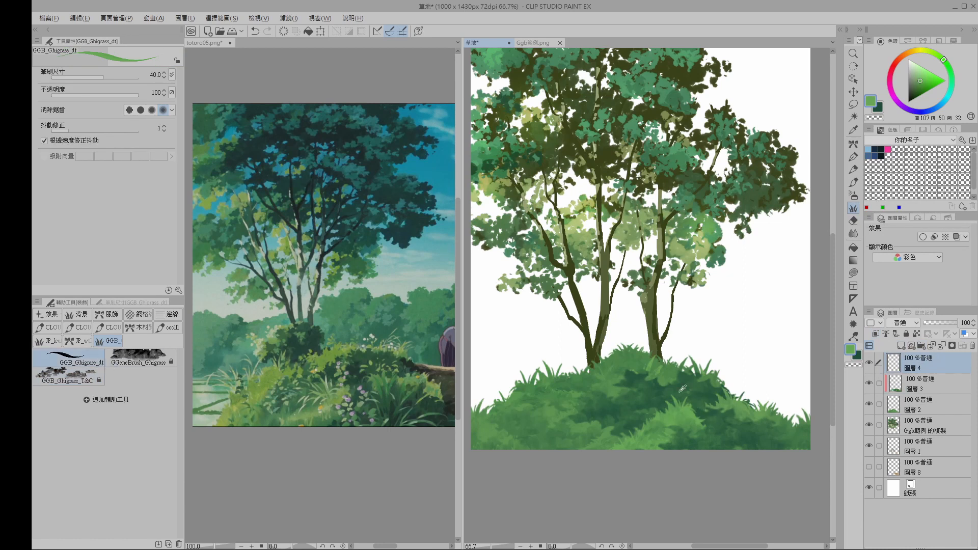
key("alt")
key("alt")
left_click_drag(701, 403, 711, 449)
left_click_drag(710, 396, 719, 452)
key("ctrl+z")
mouse_move(709, 394)
left_mouse_down()
mouse_move(715, 449)
mouse_move(730, 403)
mouse_move(738, 450)
mouse_move(730, 406)
mouse_move(729, 460)
mouse_move(739, 416)
mouse_move(722, 450)
left_mouse_up()
key("ctrl+z")
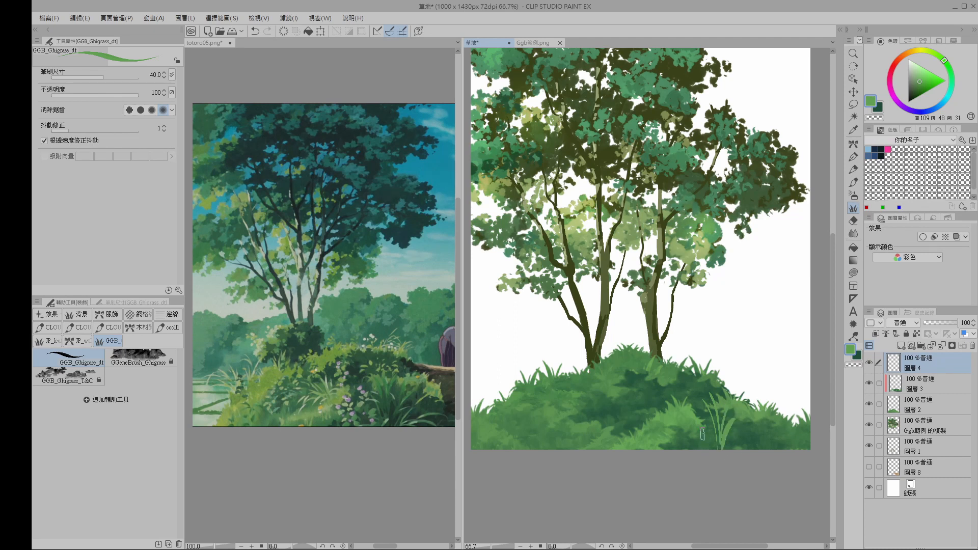
Step: Extend the tuft of curved grass blades into the mound's lower-right corner, reworking strokes that do not fit
left_click_drag(755, 420, 740, 449)
key("ctrl+z")
left_click_drag(737, 438, 764, 419)
key("ctrl+z")
key("ctrl+z")
mouse_move(750, 448)
left_mouse_down()
mouse_move(753, 417)
mouse_move(773, 428)
mouse_move(796, 420)
left_mouse_up()
key("ctrl+z")
key("ctrl+z")
left_click_drag(739, 441, 760, 428)
mouse_move(771, 439)
left_mouse_down()
mouse_move(788, 434)
mouse_move(797, 448)
left_mouse_up()
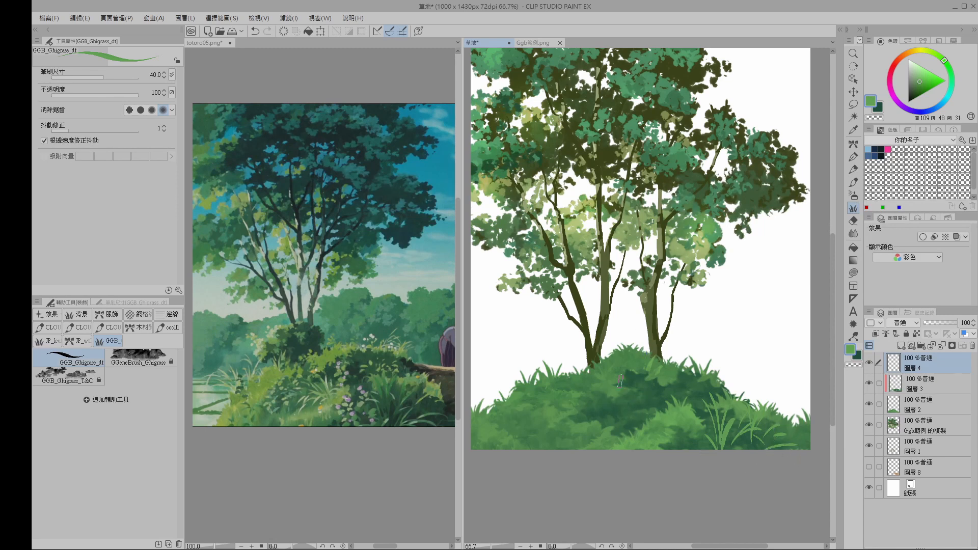
Step: Paint a spreading tuft of slightly lighter grass blades across the mound's lower centre
mouse_move(617, 414)
left_mouse_down()
mouse_move(613, 407)
mouse_move(631, 427)
left_mouse_up()
left_click(629, 416)
left_click(623, 421)
left_click(622, 424)
key("ctrl+z")
left_click_drag(599, 410, 615, 433)
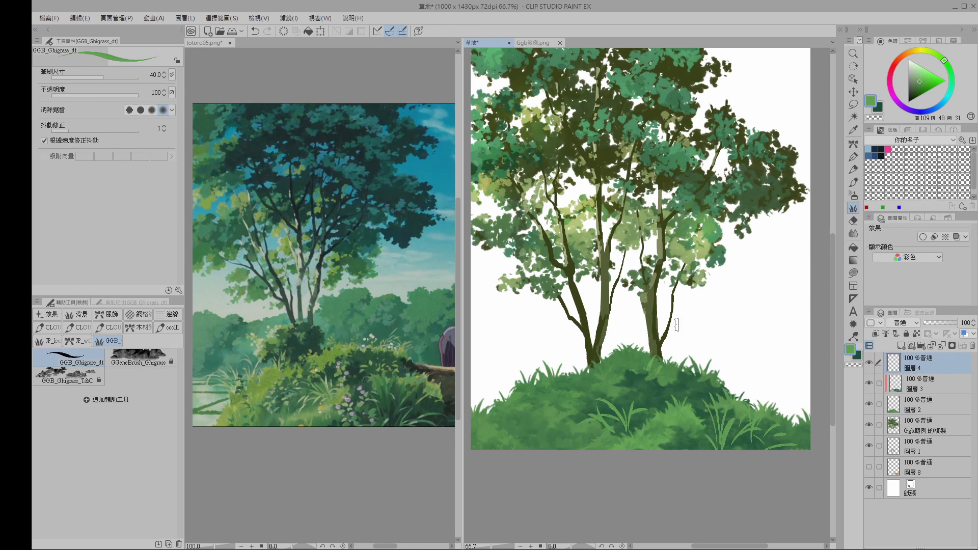
left_click(923, 77)
key("ctrl+z")
left_click_drag(582, 422, 567, 432)
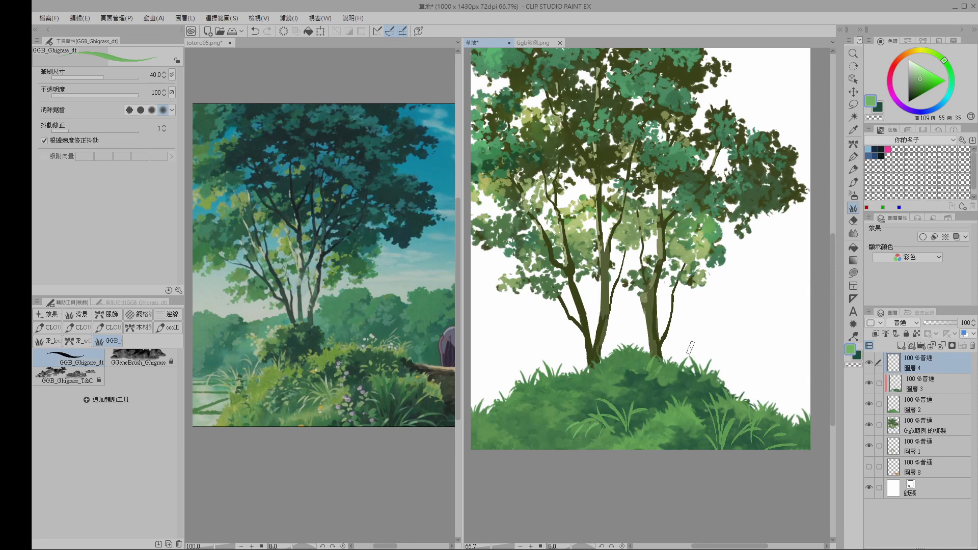
Step: Sample a darker green from the mound and paint thin blades rising above its upper-left edge
left_click(528, 390, "alt")
mouse_move(489, 374)
left_mouse_down()
mouse_move(502, 407)
mouse_move(515, 404)
mouse_move(518, 351)
mouse_move(513, 374)
mouse_move(542, 374)
mouse_move(507, 348)
mouse_move(494, 370)
mouse_move(503, 394)
mouse_move(490, 386)
mouse_move(505, 398)
mouse_move(490, 398)
mouse_move(562, 369)
mouse_move(502, 391)
left_mouse_up()
key("ctrl+z")
key("ctrl+z")
key("ctrl+z")
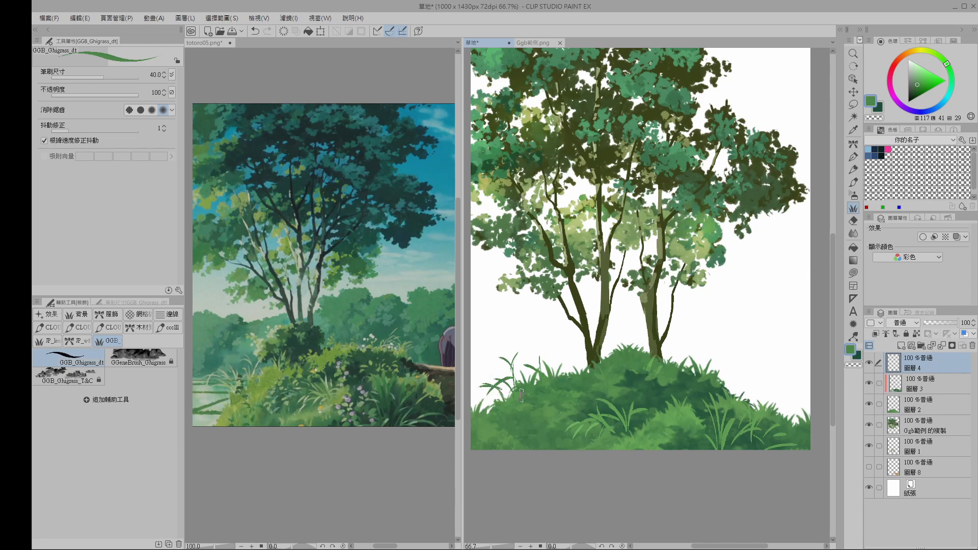
Step: Paint thin blades beside the left trunk and along the mound's right slope, undoing the surplus strokes
mouse_move(574, 373)
left_mouse_down()
mouse_move(585, 349)
mouse_move(588, 361)
mouse_move(589, 316)
mouse_move(575, 382)
mouse_move(579, 358)
mouse_move(568, 366)
mouse_move(586, 357)
left_mouse_up()
key("ctrl+z")
mouse_move(734, 365)
left_mouse_down()
mouse_move(744, 393)
mouse_move(734, 376)
mouse_move(724, 382)
mouse_move(739, 382)
mouse_move(734, 394)
mouse_move(721, 386)
mouse_move(744, 389)
left_mouse_up()
key("ctrl+z")
key("ctrl+z")
key("ctrl+z")
key("ctrl+z")
key("ctrl+z")
key("ctrl+z")
key("ctrl+z")
Step: Switch to a light yellow-green at brush size 30 and dab small leaves over the mound's crest and right slope
left_click_drag(947, 64, 940, 56)
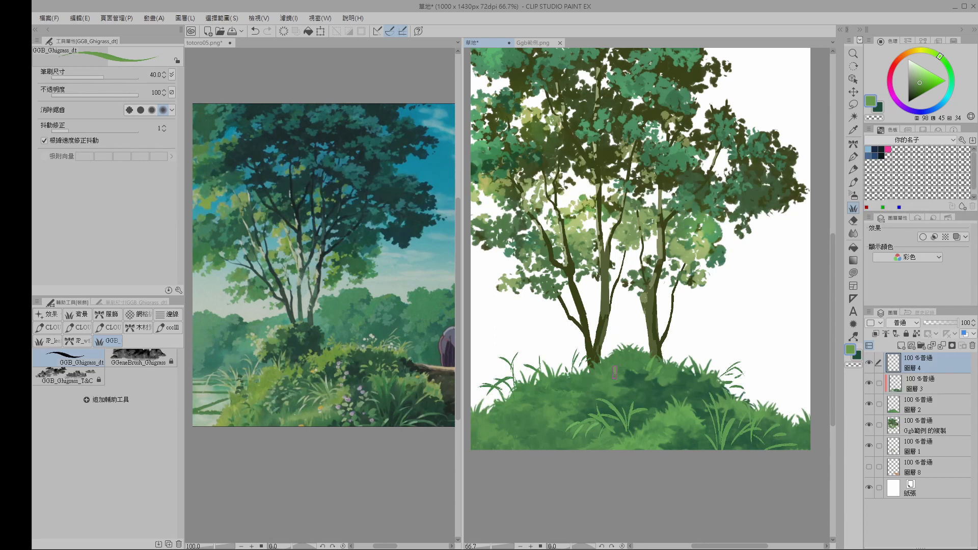
left_click_drag(920, 82, 936, 53)
left_click_drag(625, 356, 618, 375)
key("ctrl+z")
key("ctrl+z")
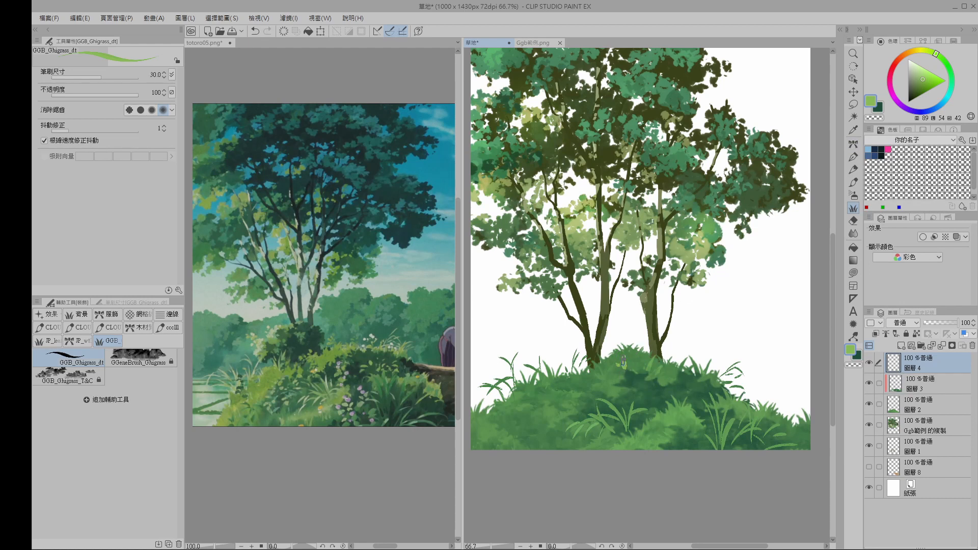
mouse_move(624, 355)
left_mouse_down()
mouse_move(651, 399)
mouse_move(686, 387)
mouse_move(669, 384)
mouse_move(692, 396)
left_mouse_up()
key("ctrl+z")
key("ctrl+z")
Step: Scatter more small yellow-green leaves over the middle and base of the mound
left_click_drag(642, 392, 635, 393)
key("alt")
key("alt")
left_click_drag(662, 433, 654, 442)
left_click_drag(671, 436, 656, 437)
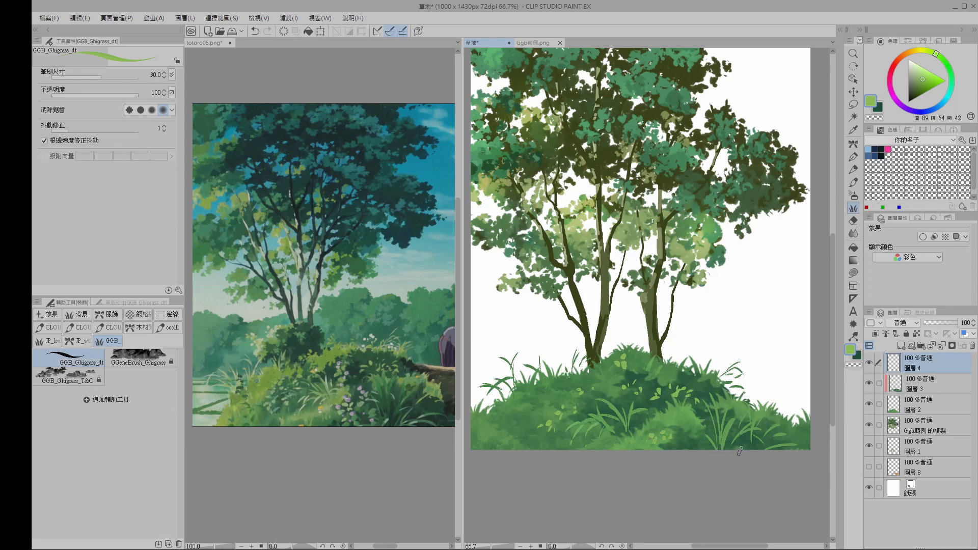
Step: Compare the mound with and without the detail layer, and paint sampled-green blades in its lower-left area at brush size 40
left_click(870, 363)
left_click(870, 363)
left_click(600, 394, "alt")
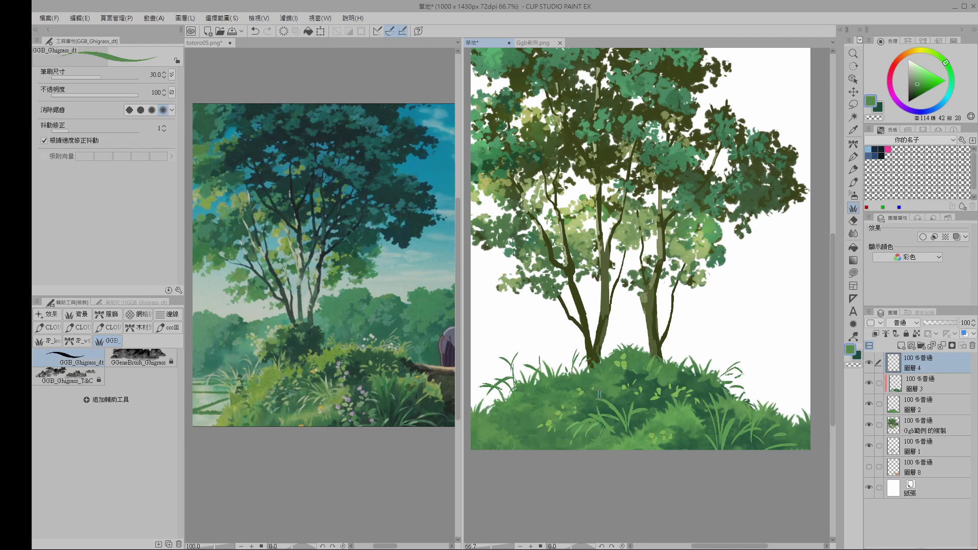
key("ctrl+z")
left_click(593, 390, "alt")
left_click(594, 427, "alt")
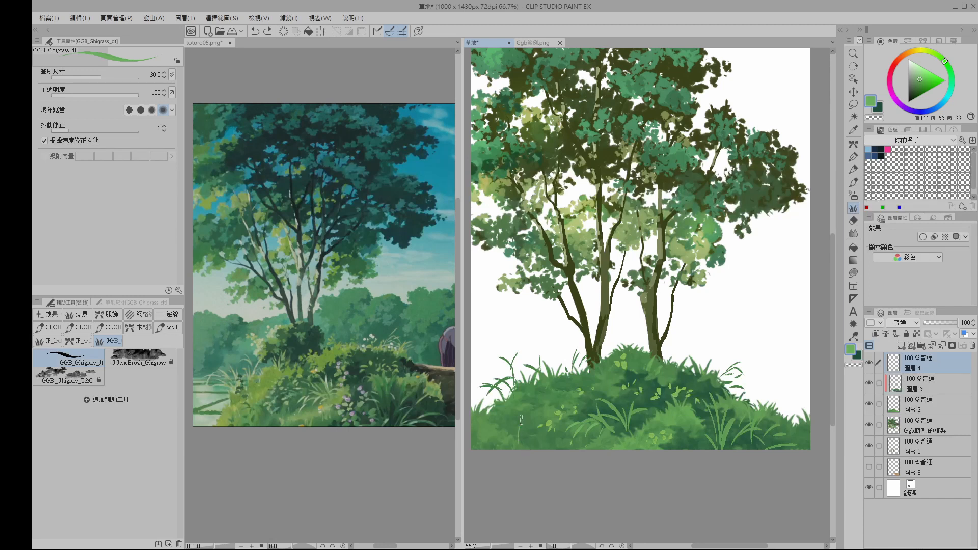
left_click_drag(522, 417, 520, 442)
key("bracketright")
left_click_drag(523, 436, 538, 443)
Step: Sample a dark green and add dark leaf and blade accents over the mound's left slope and upper part
left_click(602, 410, "alt")
left_click_drag(528, 428, 561, 418)
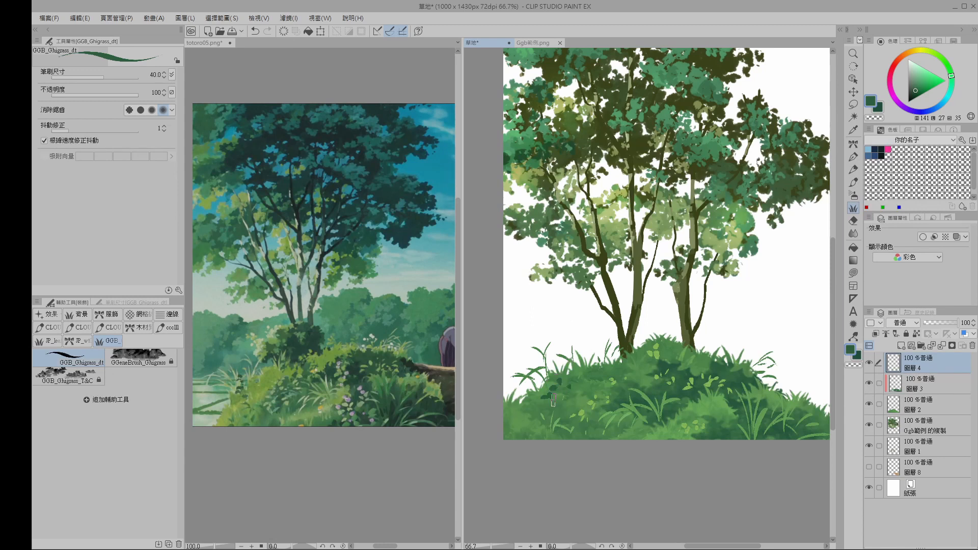
mouse_move(557, 398)
left_mouse_down()
mouse_move(543, 429)
mouse_move(530, 409)
mouse_move(548, 411)
mouse_move(541, 424)
mouse_move(553, 425)
mouse_move(526, 426)
mouse_move(528, 436)
mouse_move(523, 427)
mouse_move(536, 432)
mouse_move(529, 439)
mouse_move(544, 438)
mouse_move(534, 446)
mouse_move(519, 426)
left_mouse_up()
left_click_drag(629, 379, 589, 375)
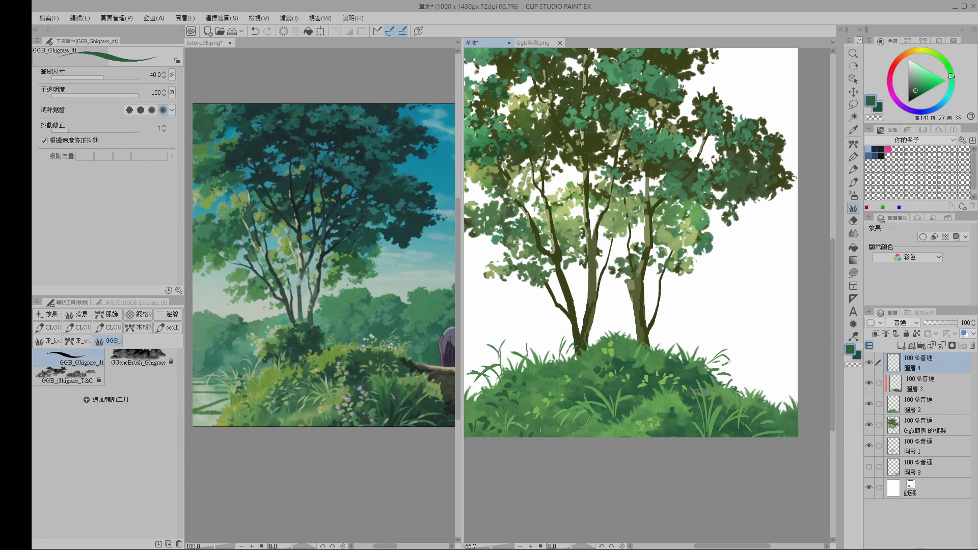
Step: Apply the 模糊 (Blur) filter to the grass-blade detail layer
key("slash")
left_click(739, 433, "alt")
key("alt+i")
key("b")
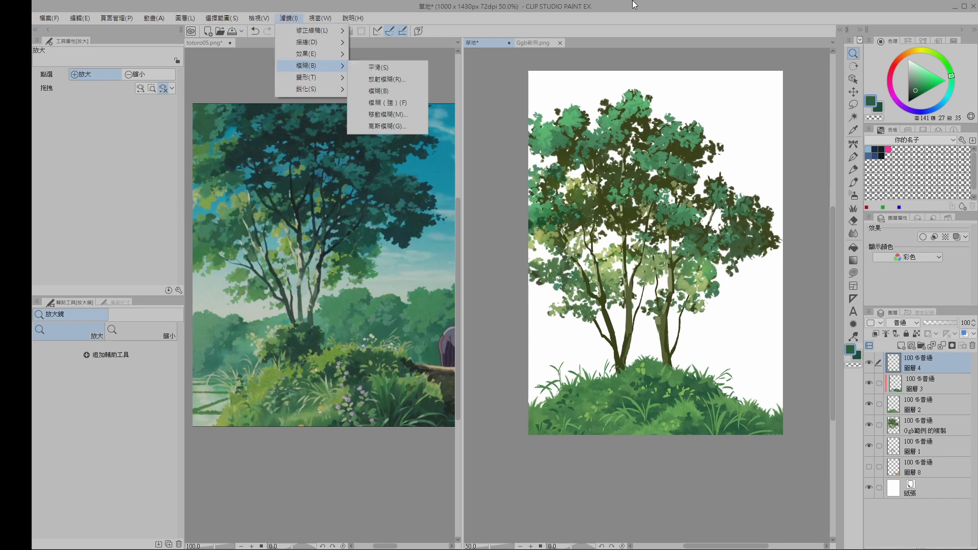
left_click(633, 2)
left_click(291, 19)
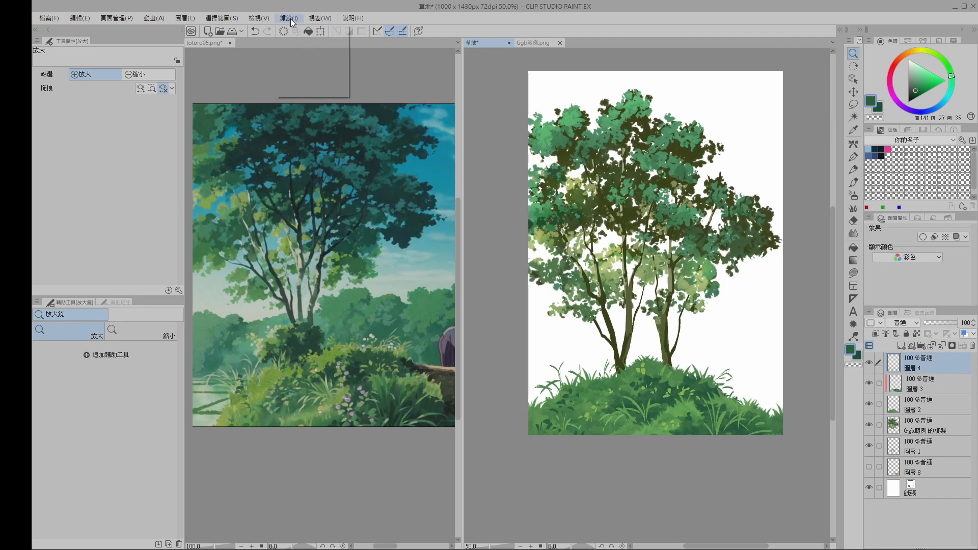
mouse_move(341, 66)
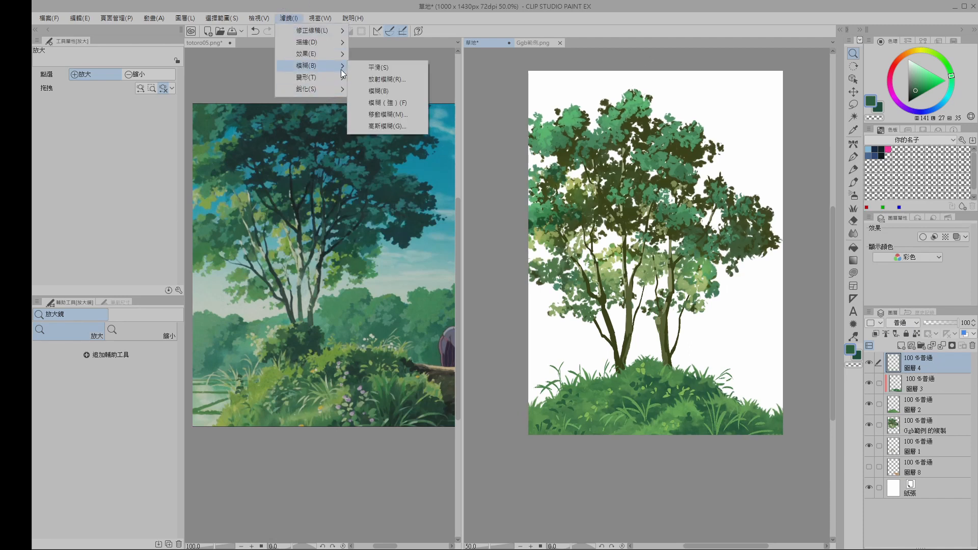
left_click(397, 93)
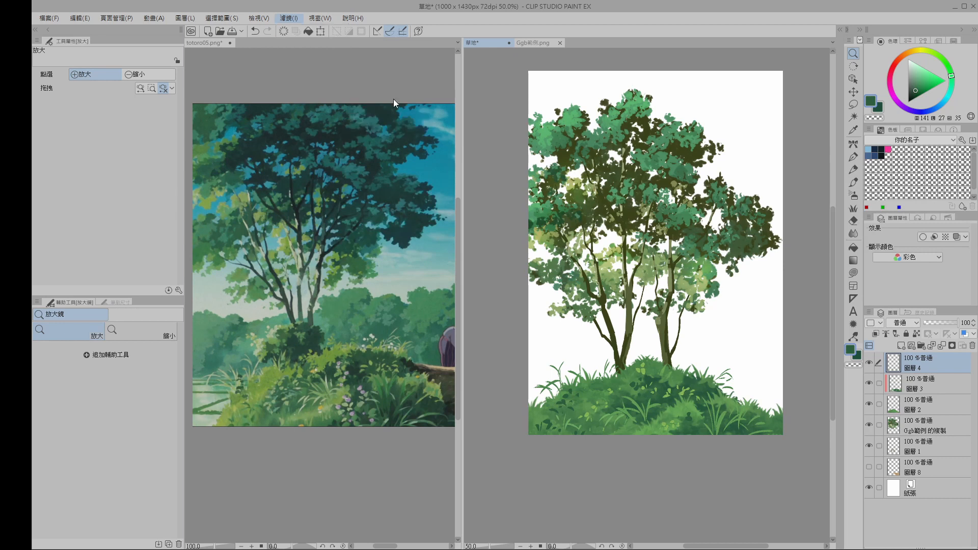
left_click(668, 426)
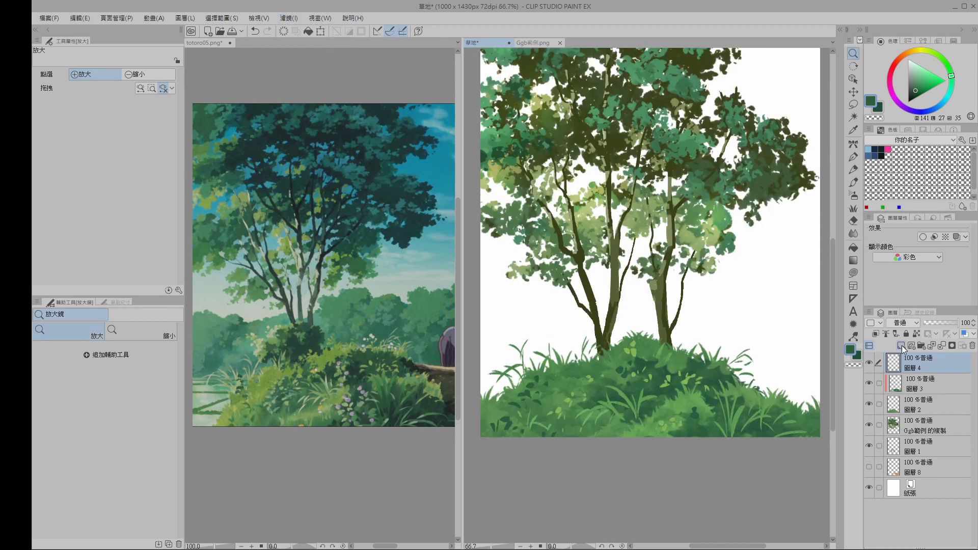
Step: Add a new layer clipped to the grass-blade layer and select the GGB_Ghigrass_T&C brush
left_click(901, 346)
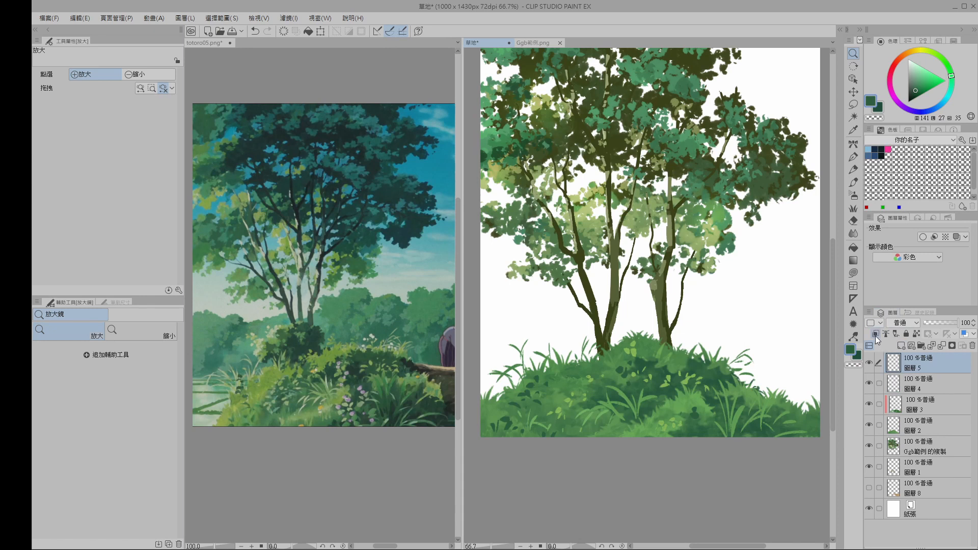
left_click(876, 335)
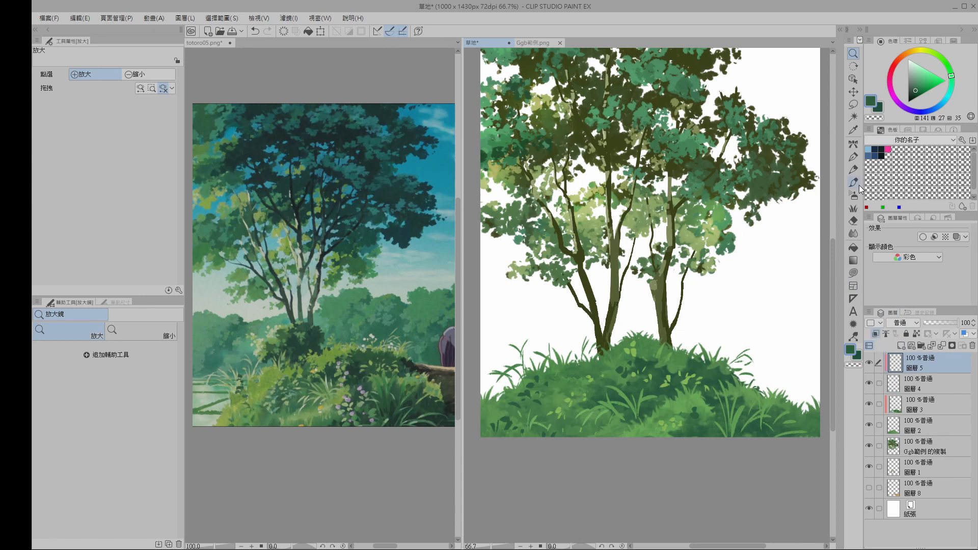
left_click(854, 209)
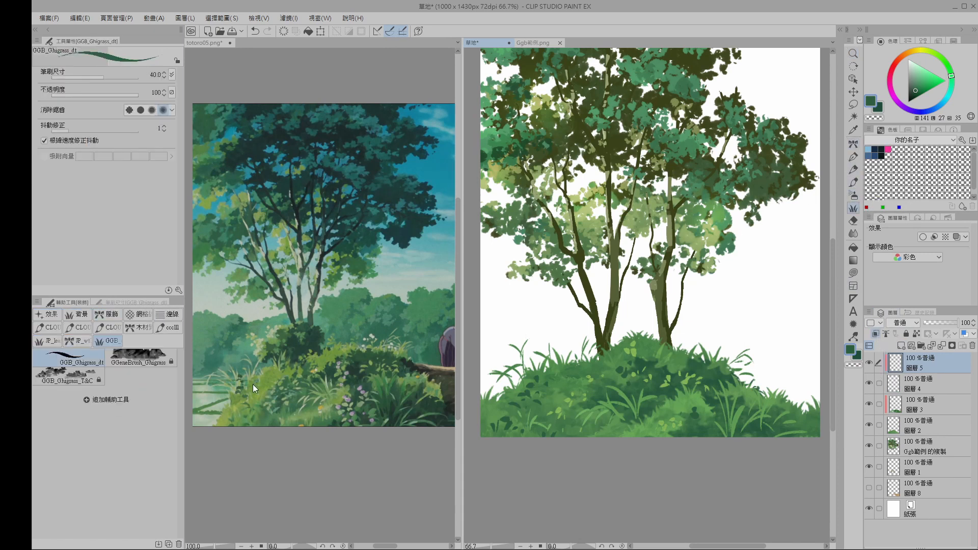
left_click(84, 381)
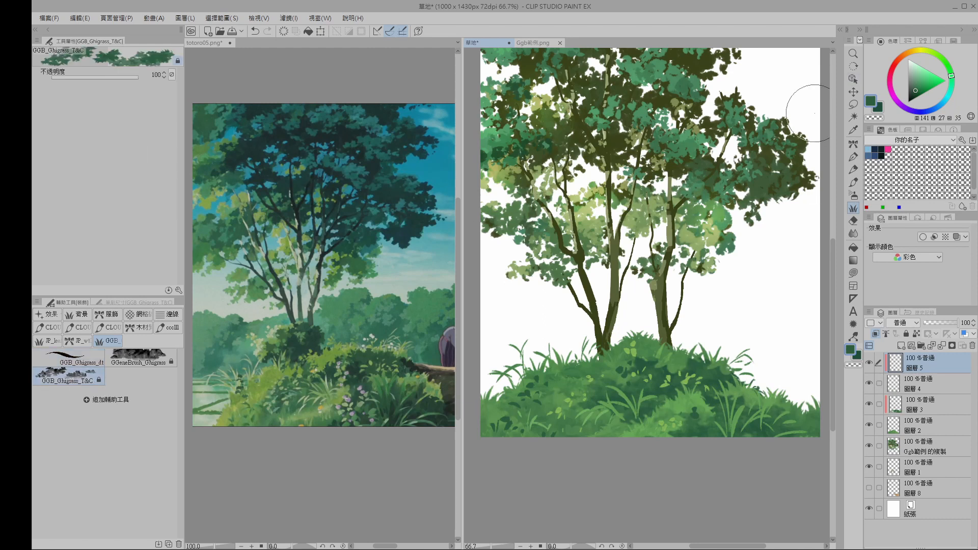
Step: Try a darker green on the mound's base with brush opacity reduced to 53, 32 and 25, and restore it to 100
left_click(917, 91)
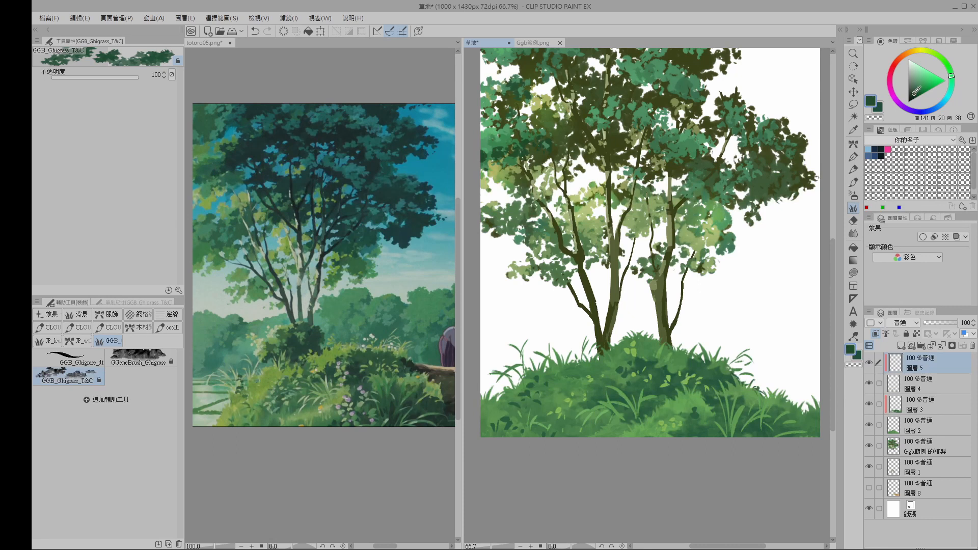
left_click_drag(107, 78, 96, 79)
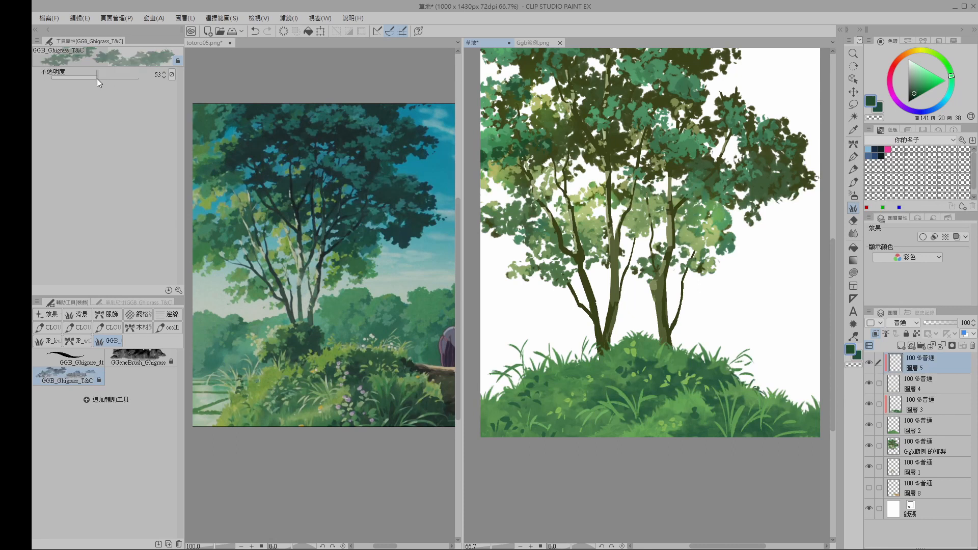
left_click_drag(98, 77, 99, 78)
left_click_drag(734, 437, 725, 437)
key("ctrl+z")
left_click_drag(97, 77, 85, 81)
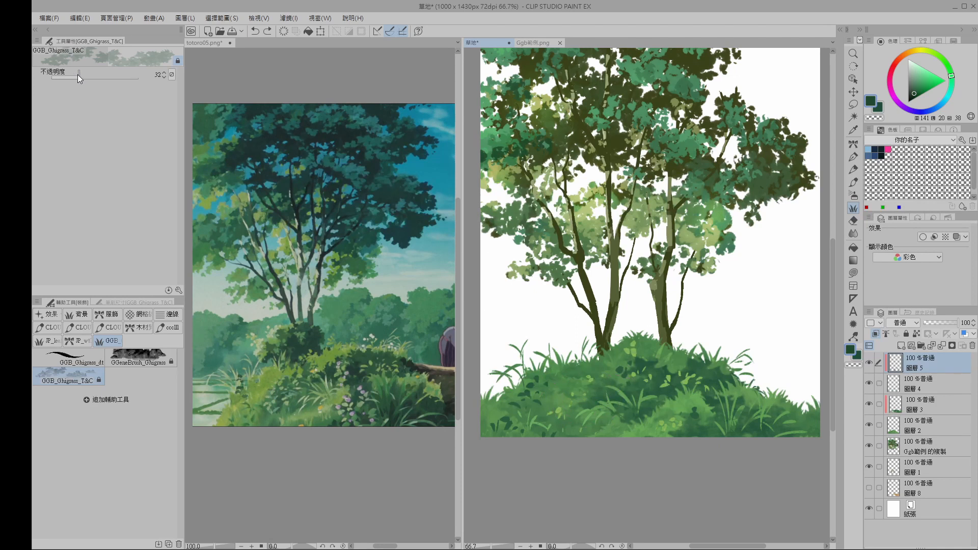
left_click_drag(79, 77, 73, 80)
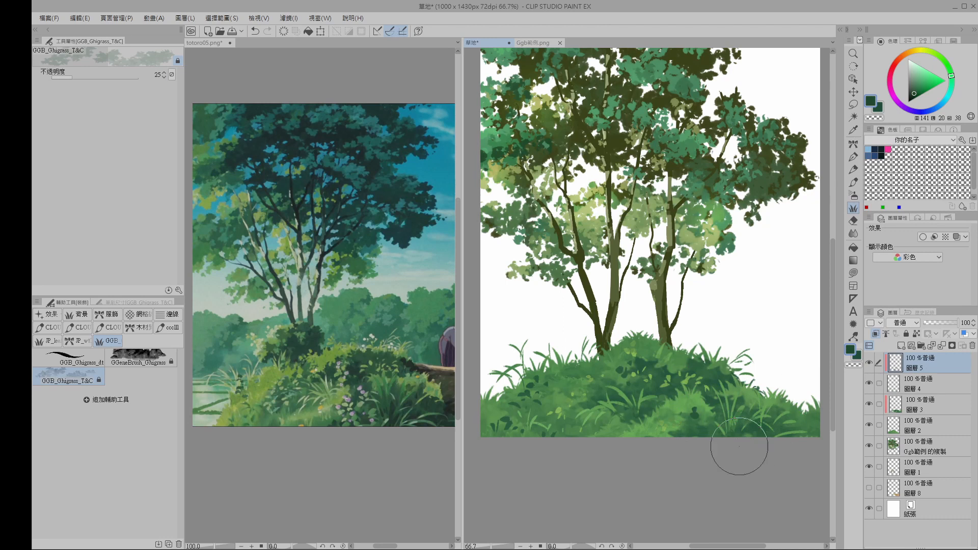
left_click_drag(114, 77, 132, 78)
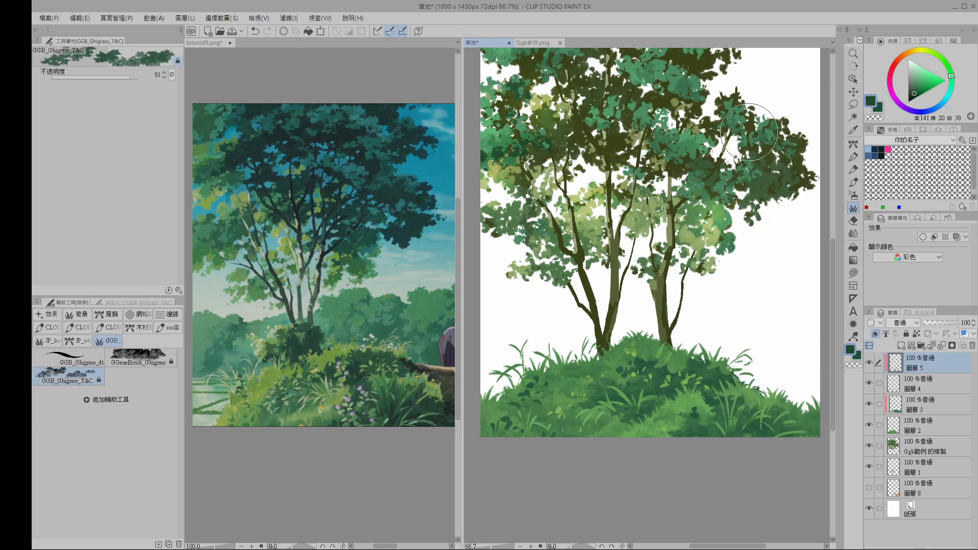
left_click_drag(126, 78, 140, 78)
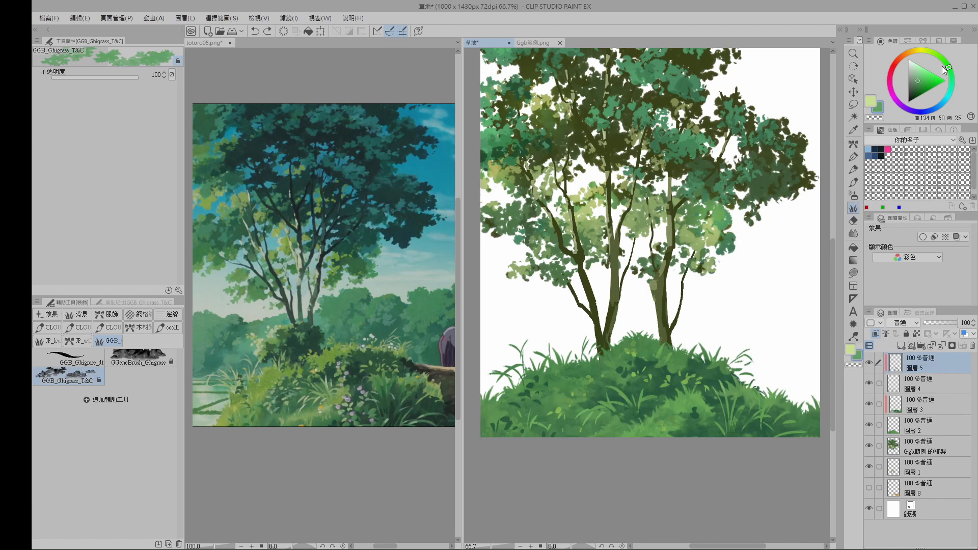
Step: Paint pale yellow-green highlights over the grass blades on the mound's left side in the clipped layer
left_click(878, 102)
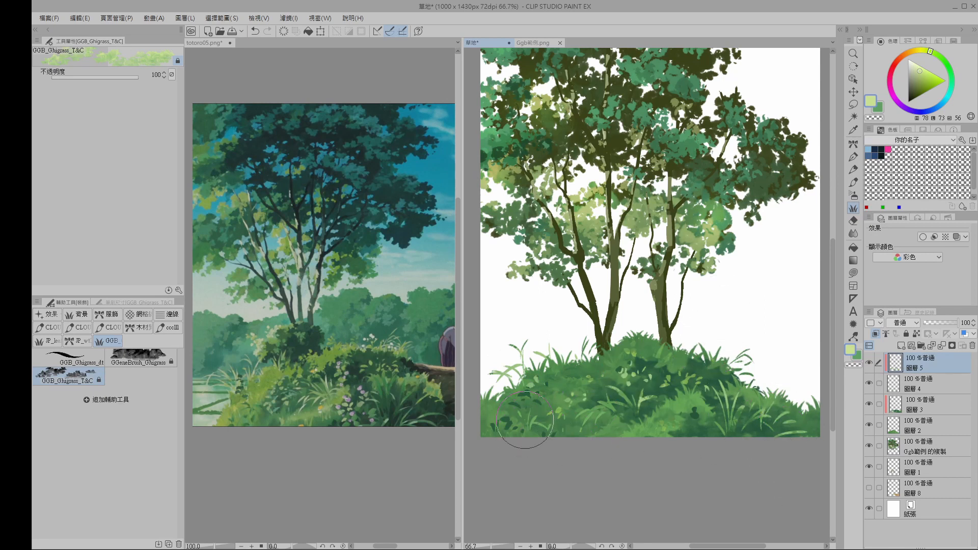
key("slash")
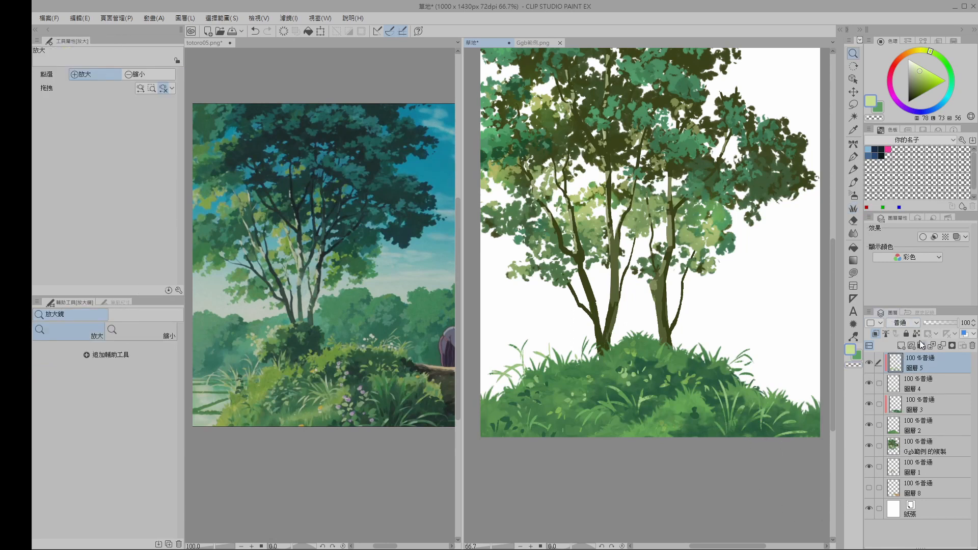
Step: Add a new layer and dab small orange flowers across the mound with the GGB_Ghigrass_dt brush
left_click(902, 347)
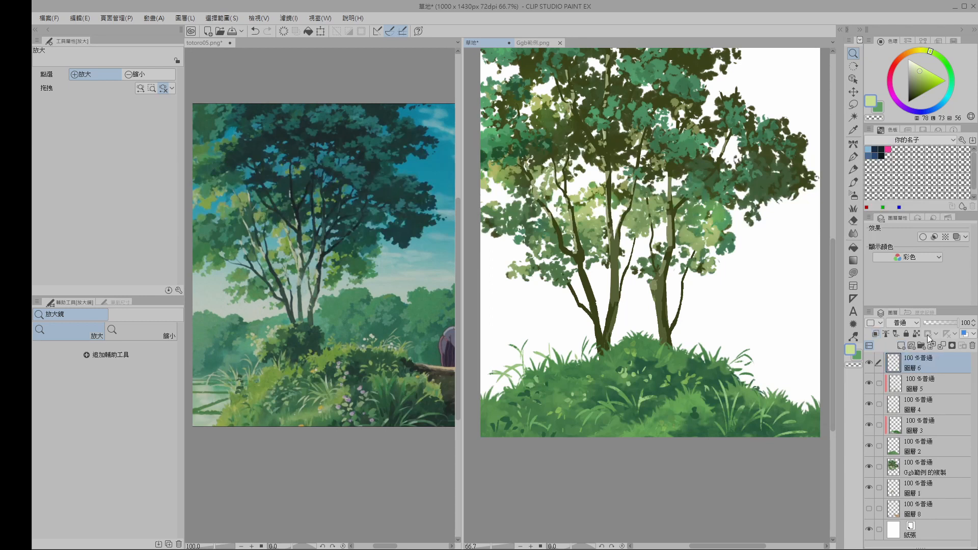
key("b")
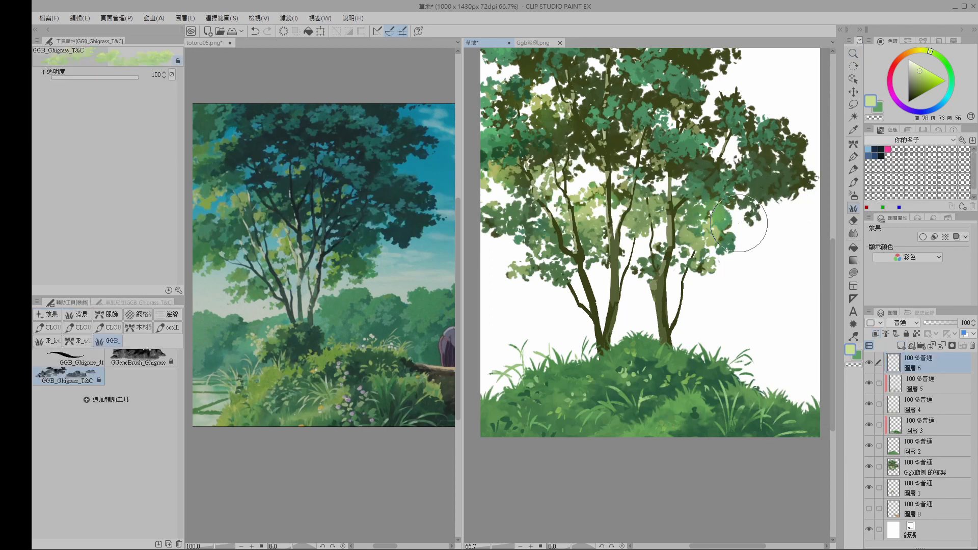
left_click(84, 362)
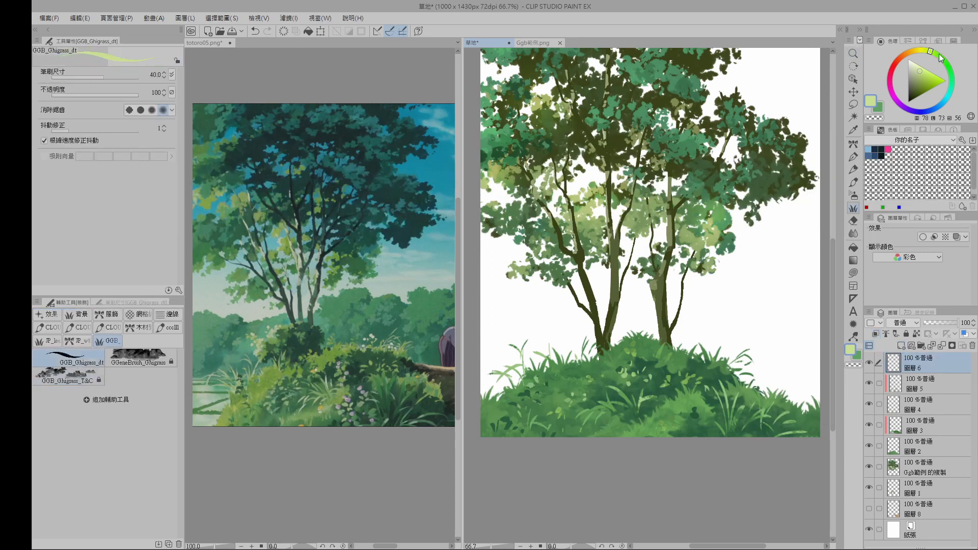
left_click(912, 51)
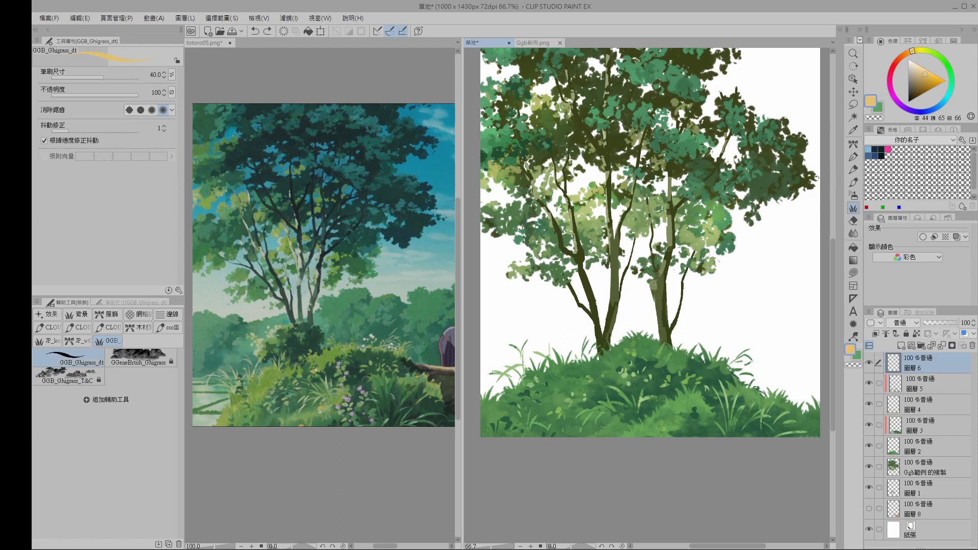
left_click(609, 370)
left_click(651, 416)
left_click(763, 400)
Step: Paint clusters of small light pink flowers down the middle of the mound with the same brush
mouse_move(908, 54)
left_mouse_down()
mouse_move(899, 88)
mouse_move(922, 68)
left_mouse_up()
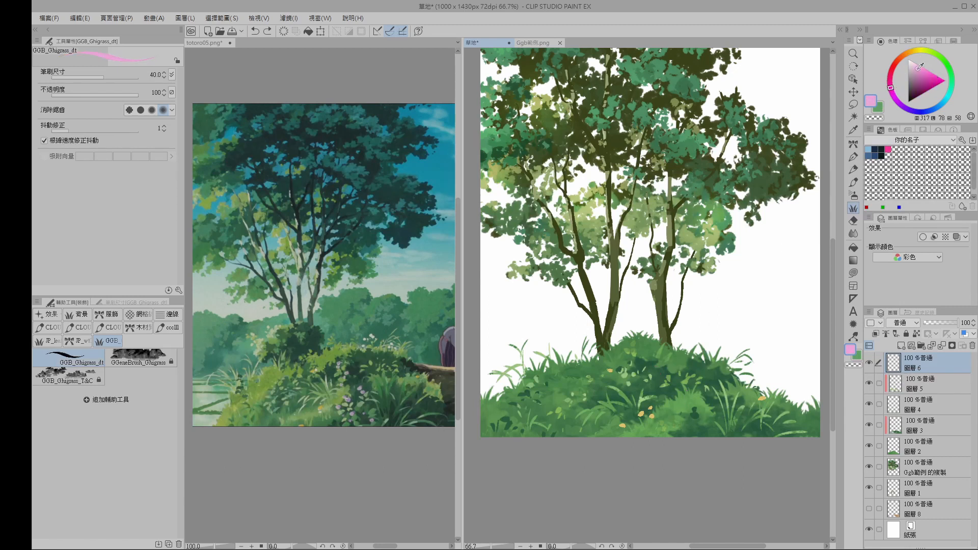
left_click_drag(657, 370, 660, 376)
key("ctrl+z")
left_click(656, 381)
left_click(663, 398)
left_click(696, 427)
Step: Add a layer clipped to the flower layer and shade the flowers in dark mauve with the GGB_Ghigrass_T&C brush
left_click(911, 347)
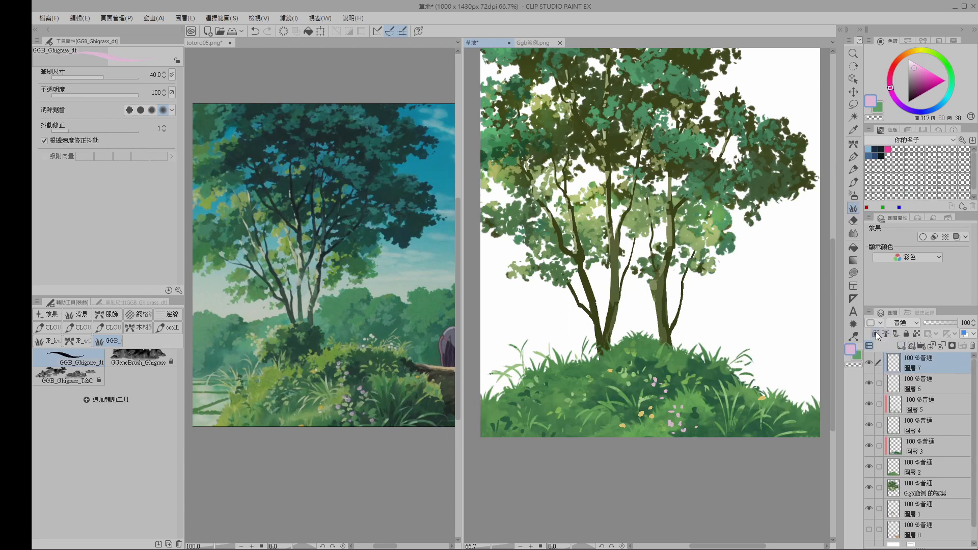
left_click(67, 378)
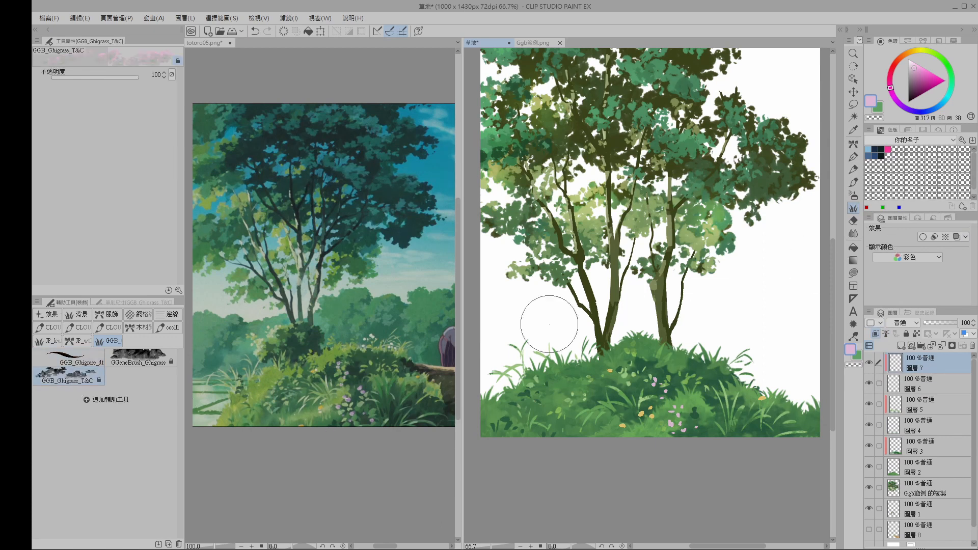
key("alt")
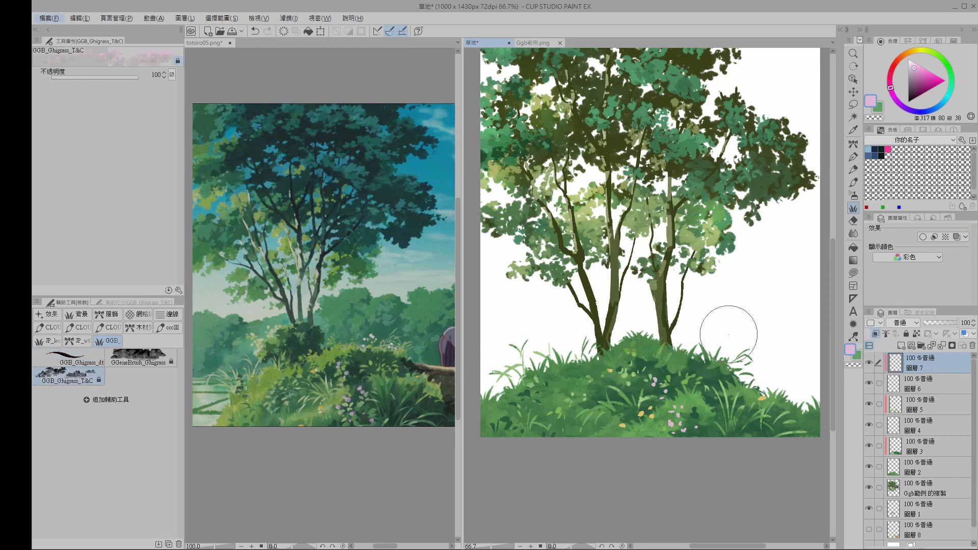
left_click(915, 81)
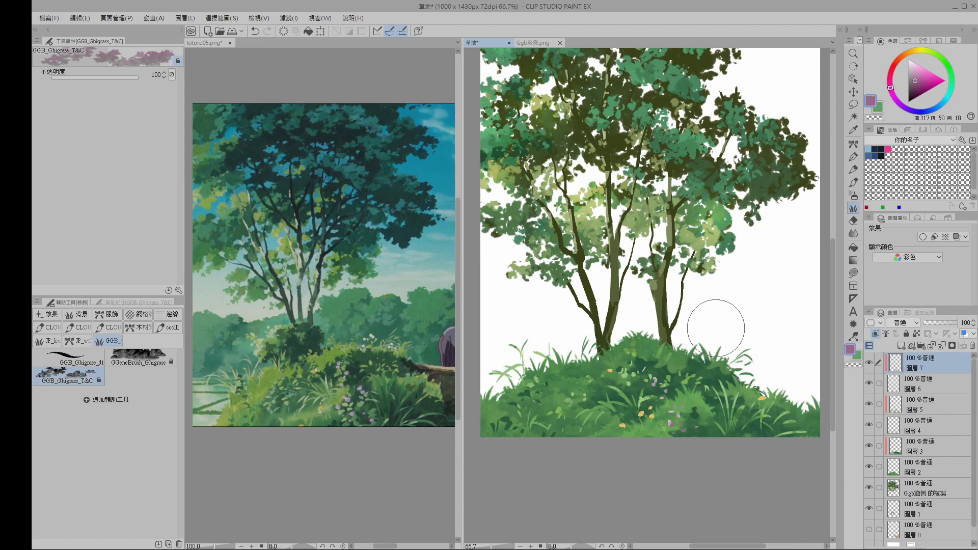
Step: Apply the 模糊 (Blur) filter to the flower layer 圖層 6
left_click(923, 387)
left_click(288, 18)
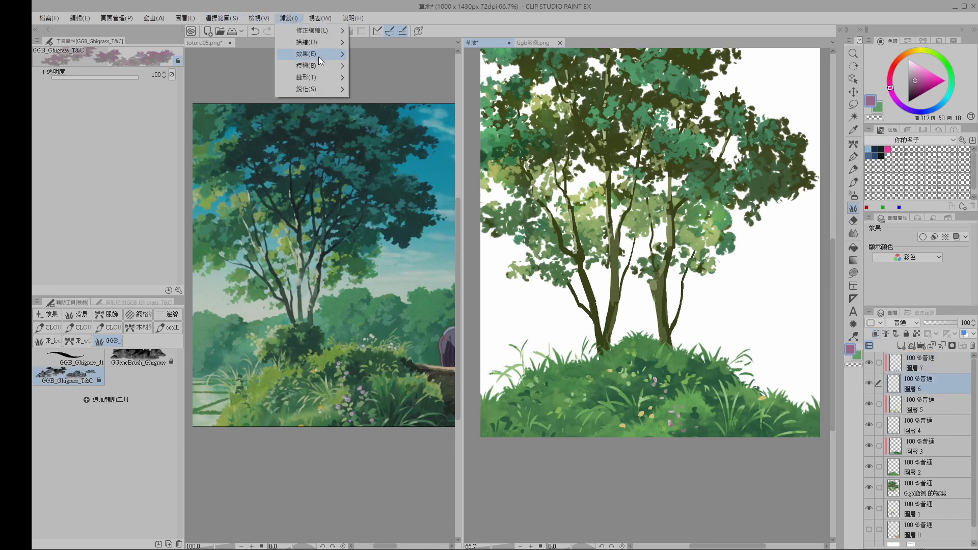
mouse_move(305, 53)
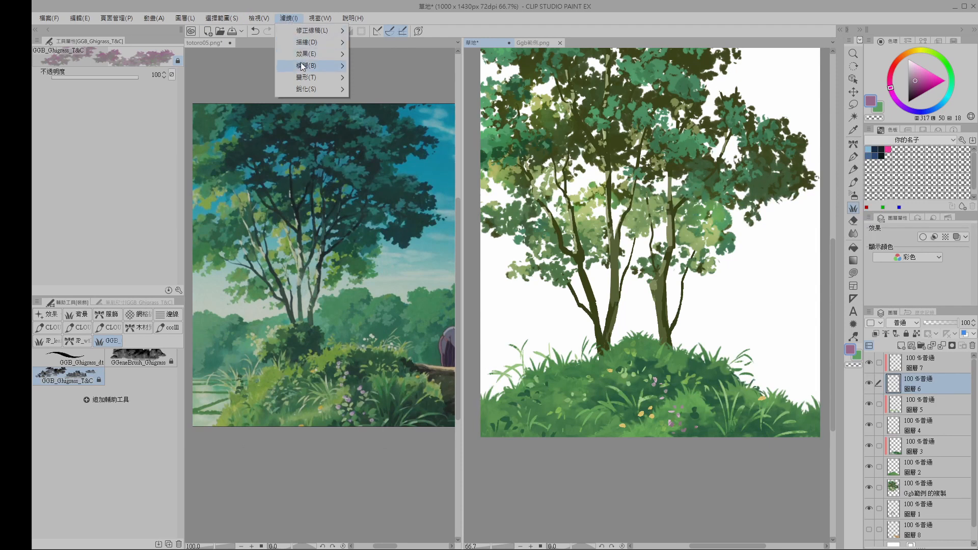
left_click(390, 93)
Step: Examine the whole tree and the flowered mound at several magnifications, comparing them with the reference picture
left_click(734, 340, "alt")
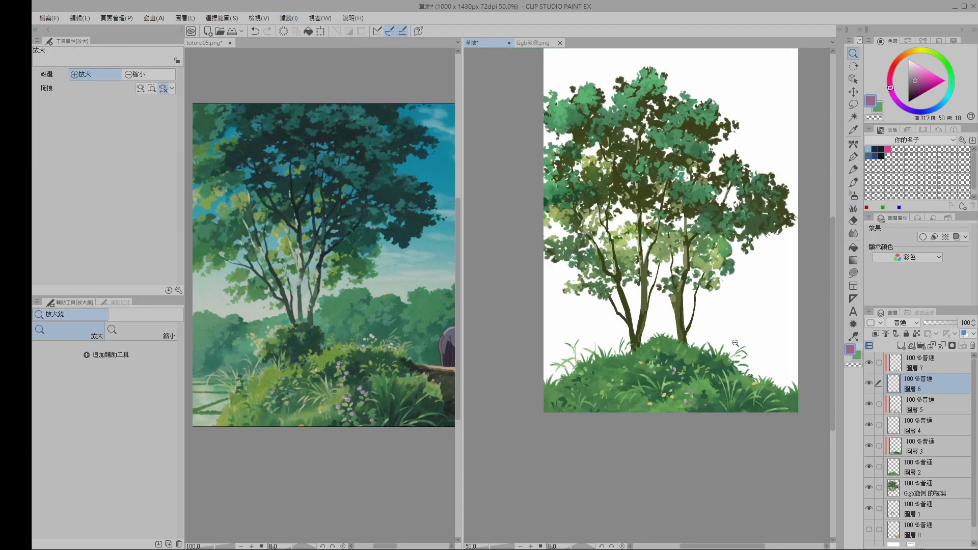
left_click_drag(755, 369, 744, 383)
left_click(766, 416, "alt")
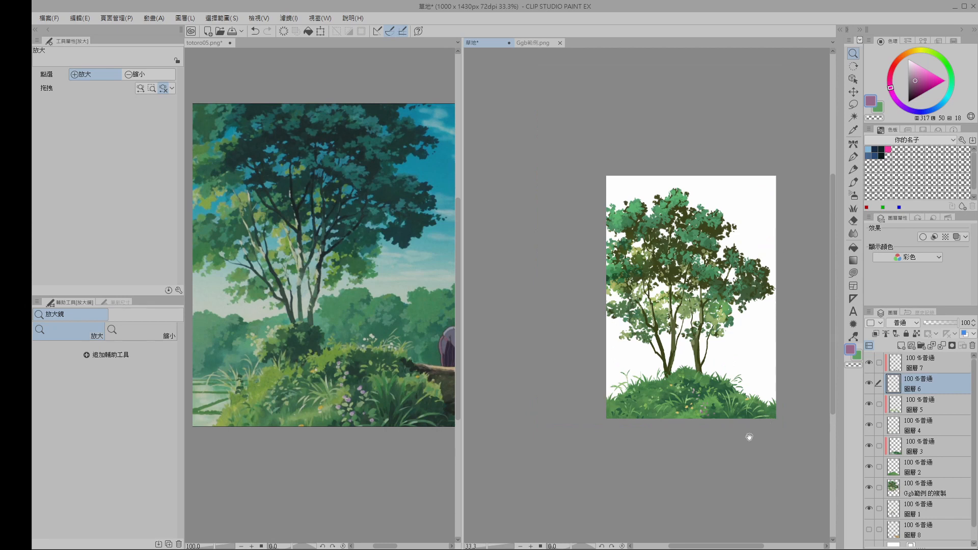
left_click_drag(750, 437, 676, 461)
left_click(624, 431)
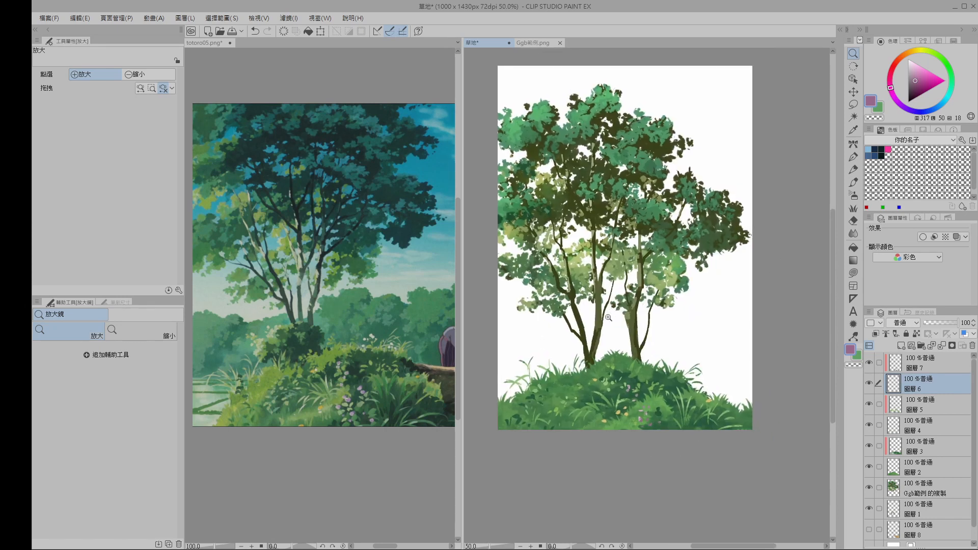
left_click_drag(630, 406, 641, 386)
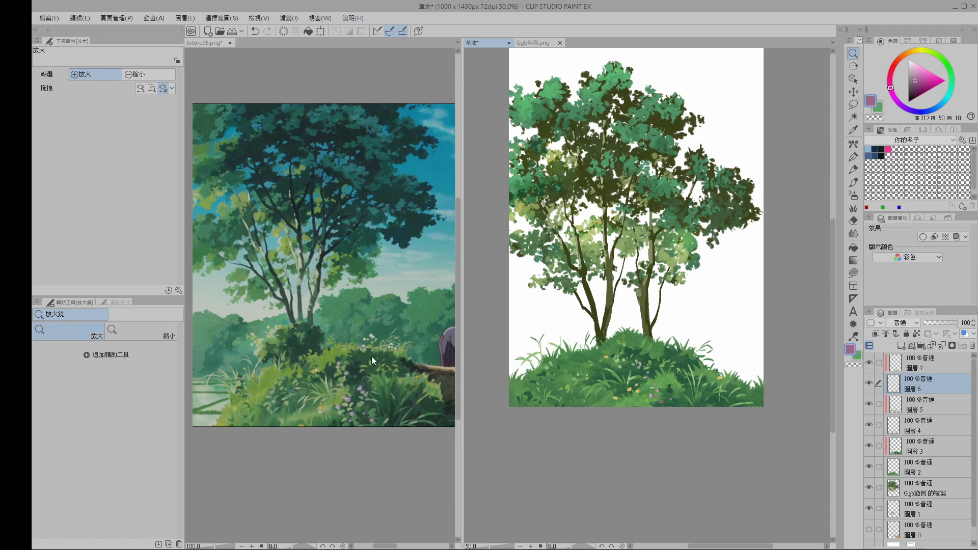
left_click(703, 346)
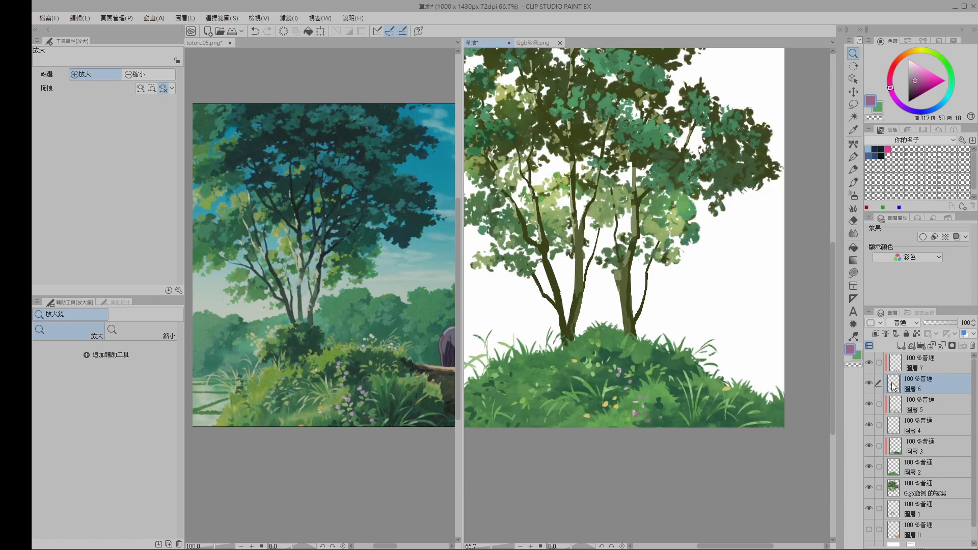
left_click(708, 397, "alt")
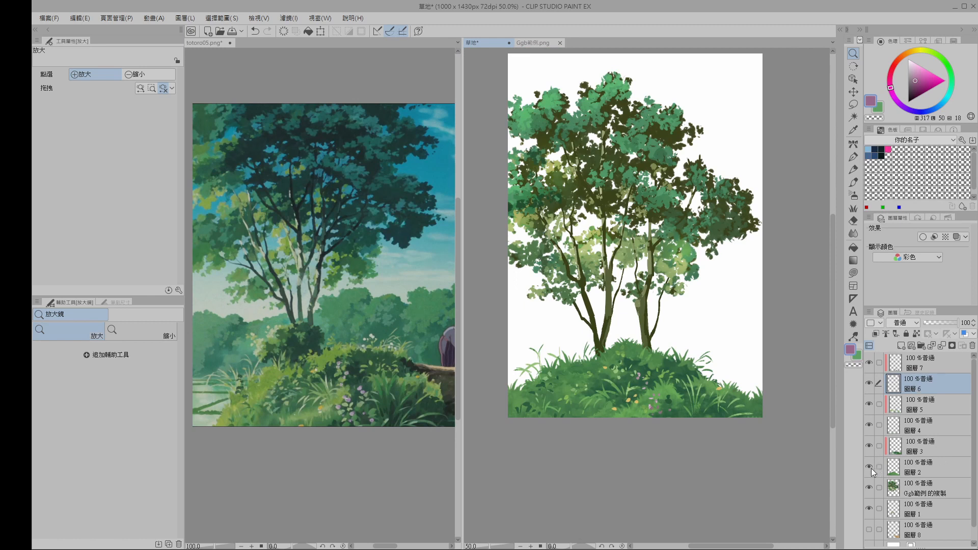
Step: Create a layer folder and move all the grass and flower layers, 圖層 2 through 圖層 7, into it
left_click(931, 367)
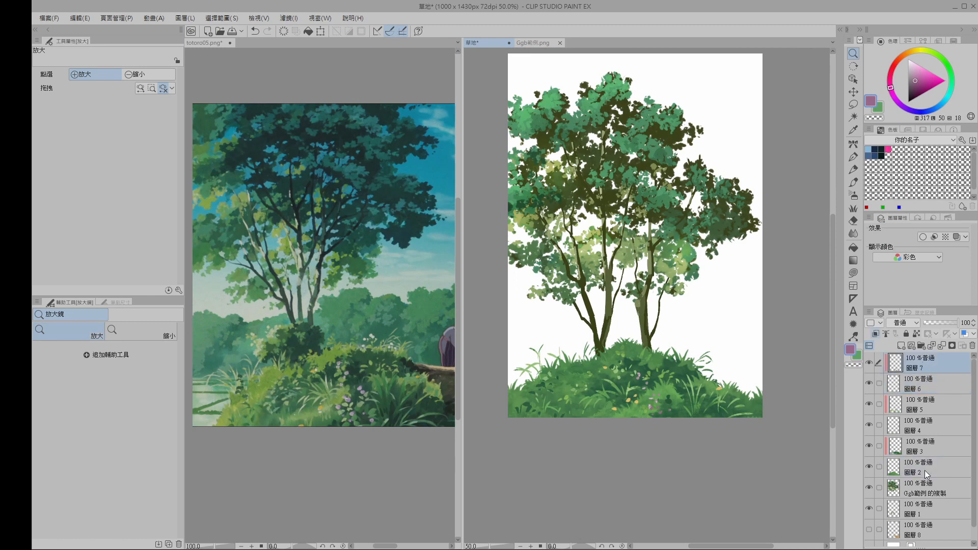
left_click(927, 344)
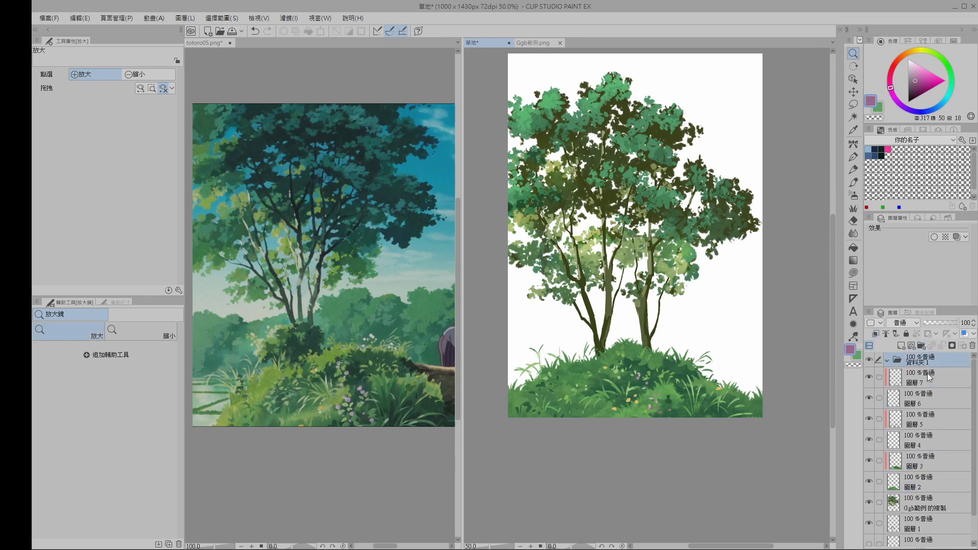
left_click(918, 500, "shift")
left_click(929, 482)
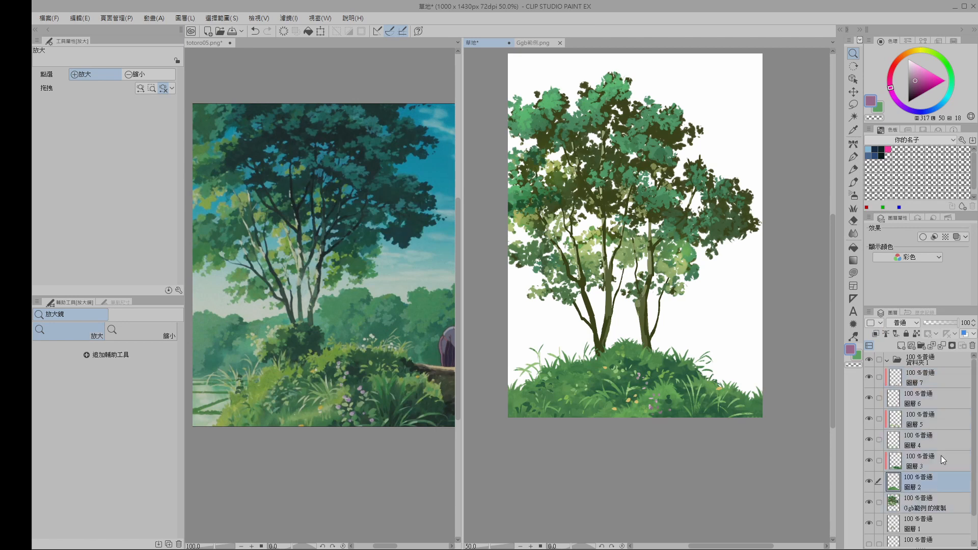
left_click(929, 376, "shift")
left_click_drag(930, 375, 927, 361)
Step: Add a new layer above the grass folder, clip it to the folder and collapse the folder
left_click(901, 346)
key("ctrl+z")
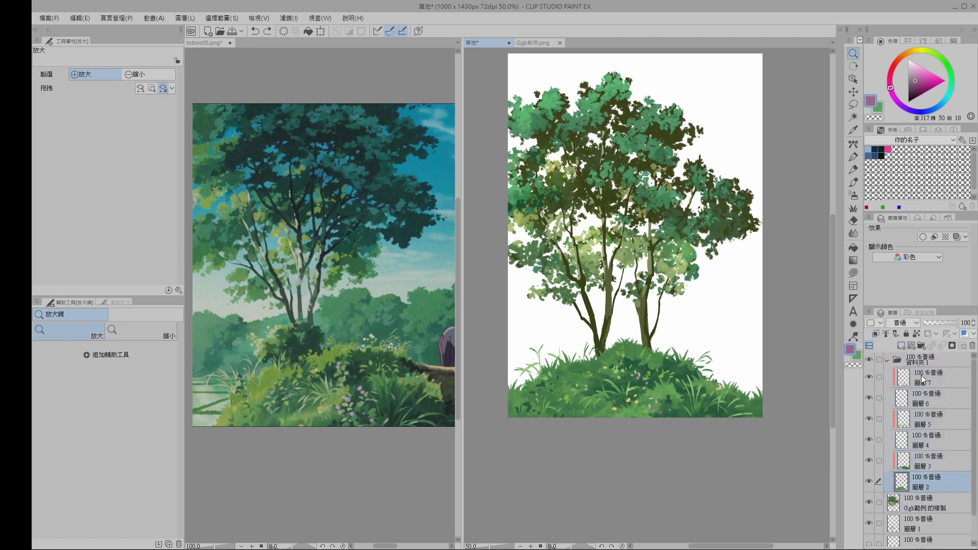
left_click(921, 361)
left_click(902, 346)
left_click_drag(922, 377, 917, 356)
left_click(876, 335)
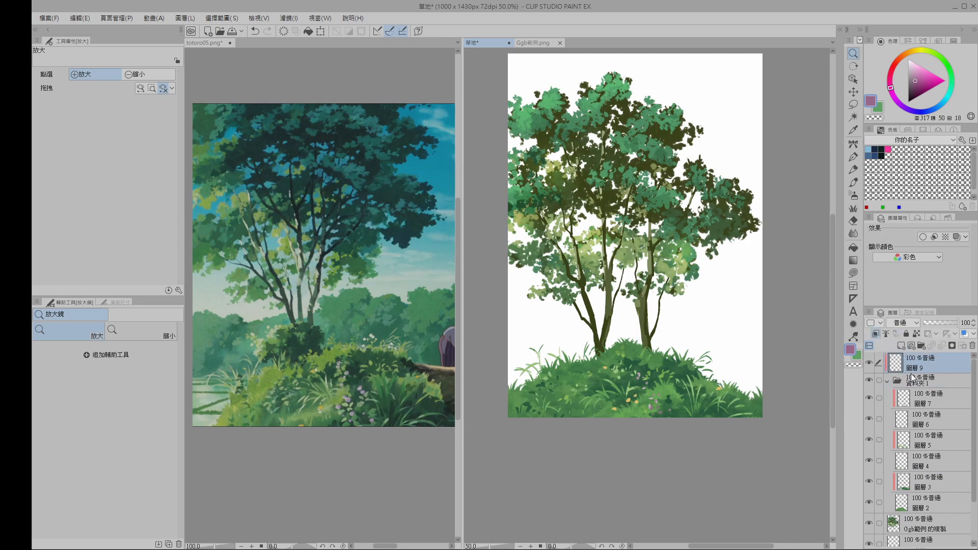
left_click(888, 381)
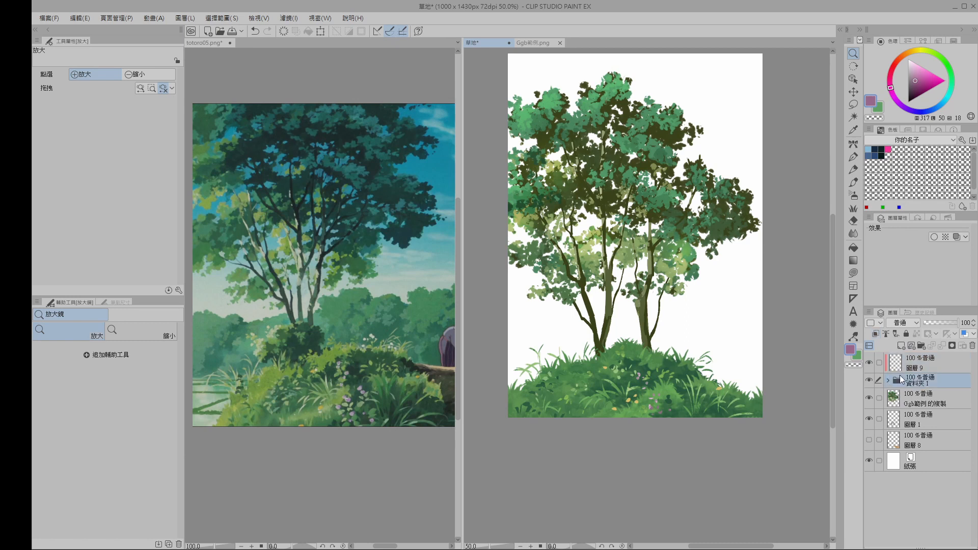
Step: Set the clipped layer to 顏色 (Color) blending and tint the mound yellow-green and teal with the 柔軟 airbrush
left_click(855, 196)
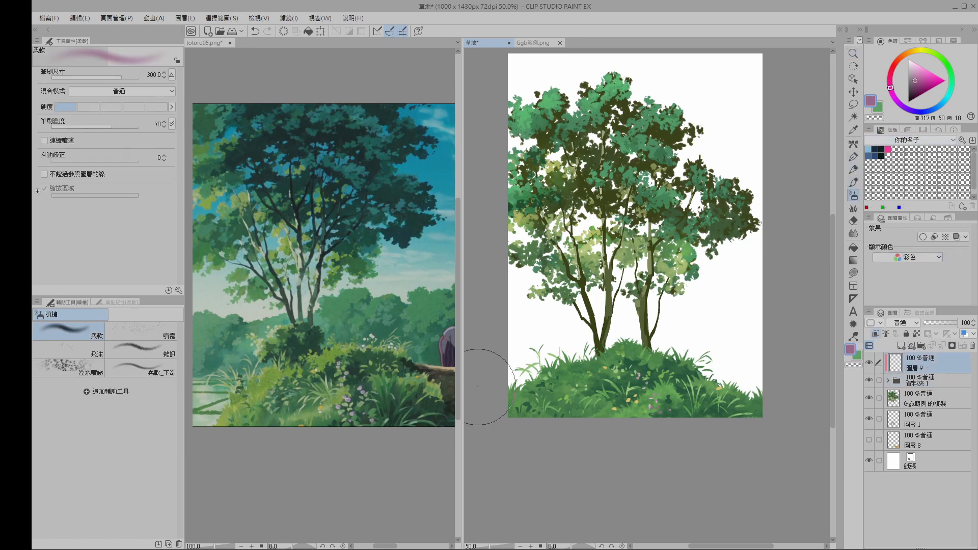
left_click(590, 243, "alt")
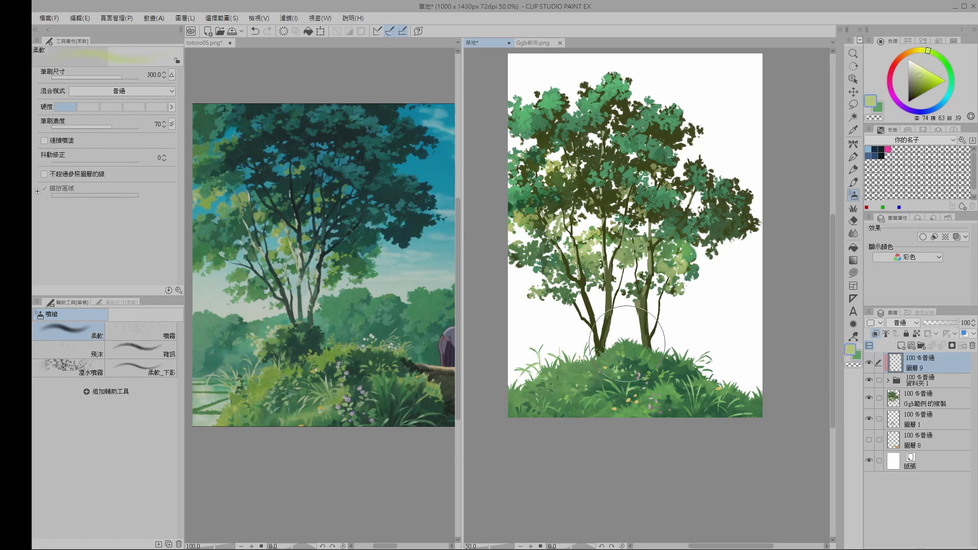
left_click(903, 322)
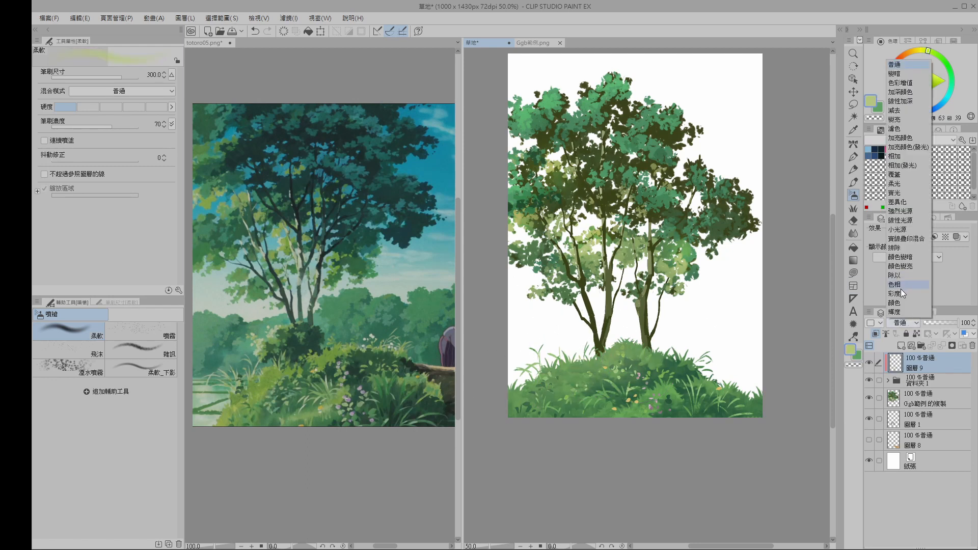
left_click(906, 305)
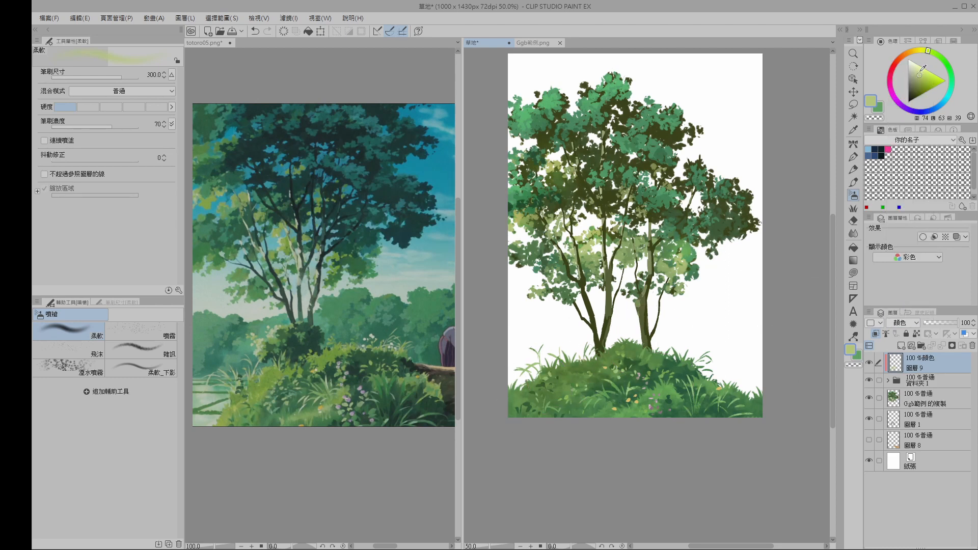
left_click(919, 72)
left_click_drag(922, 70, 918, 72)
left_click(951, 89)
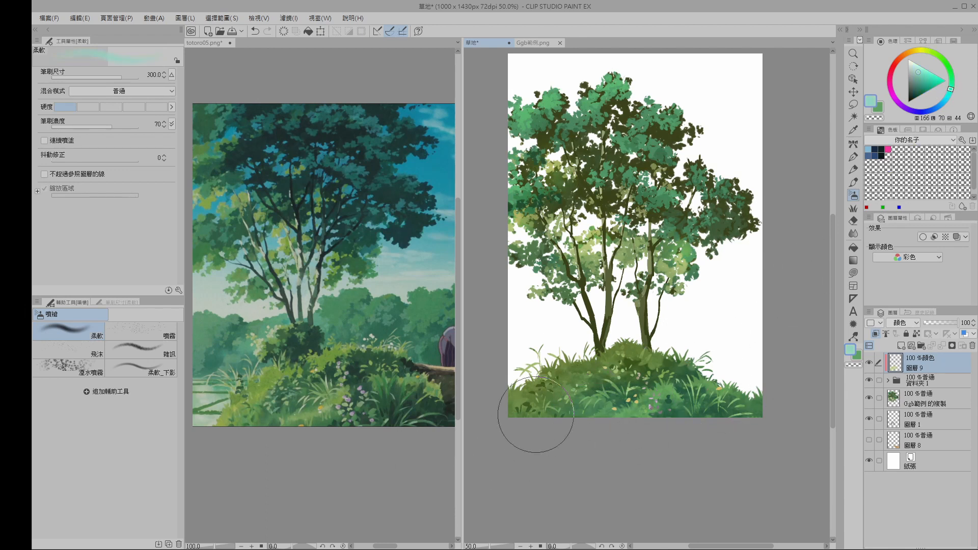
Step: Add another layer clipped to the grass folder and set its blending mode to 加亮顏色(發光)
key("ctrl+shift+n")
left_click(903, 323)
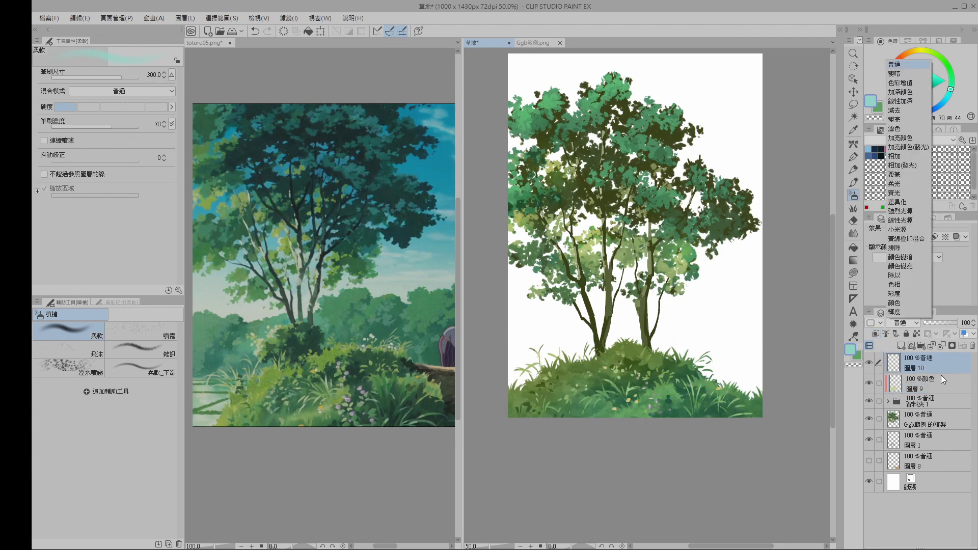
left_click(932, 337)
left_click(903, 323)
left_click(916, 146)
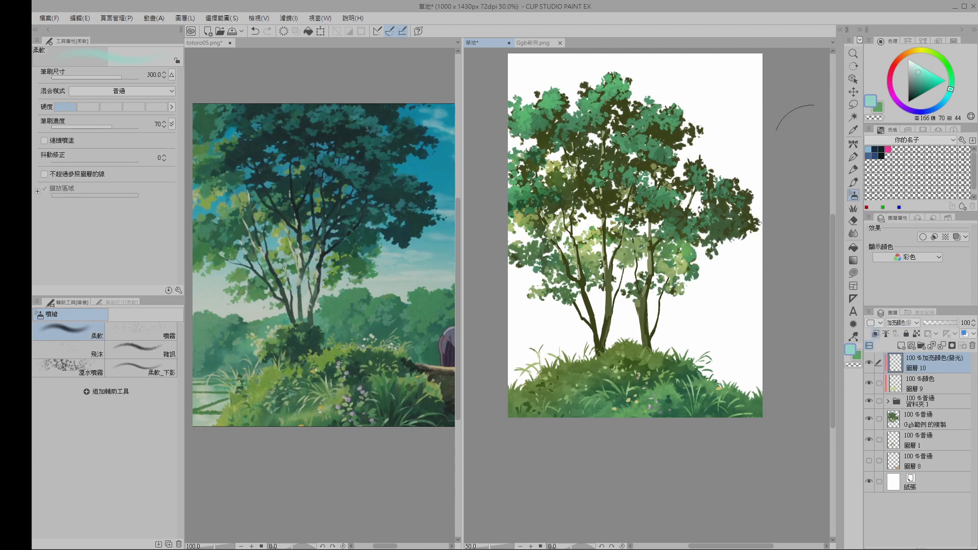
Step: Airbrush a pale yellow-green glow over the mound's upper left side, redoing the first stroke in a less saturated tone
left_click(930, 52)
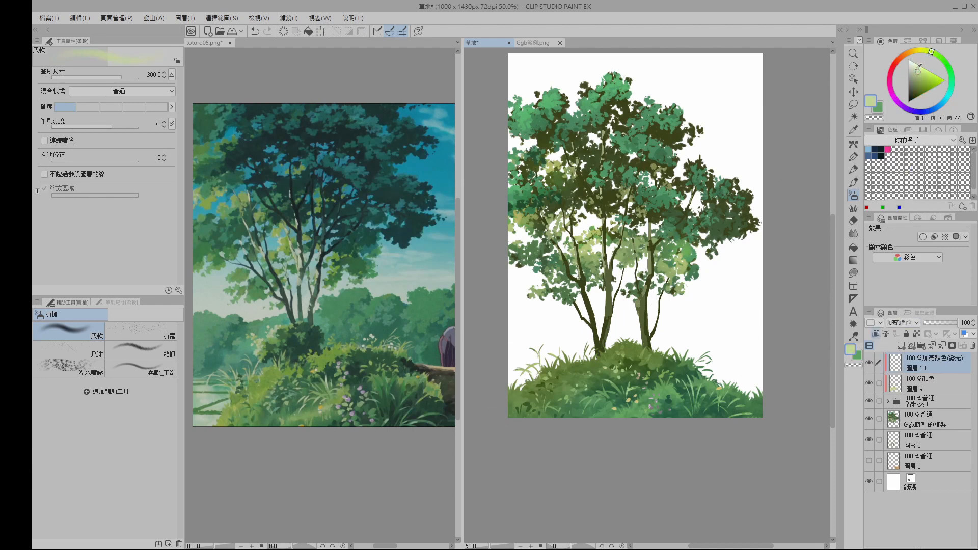
left_click_drag(931, 52, 926, 50)
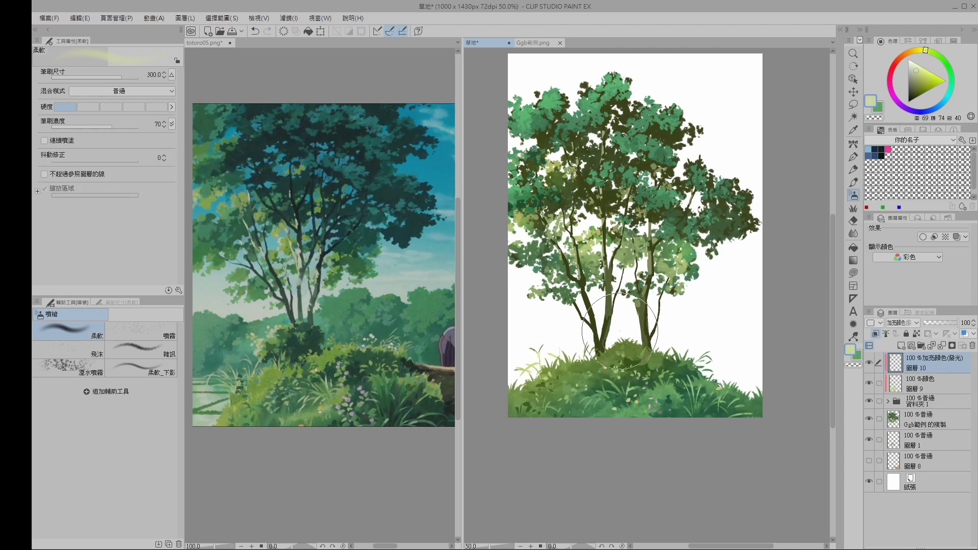
left_click_drag(575, 361, 627, 357)
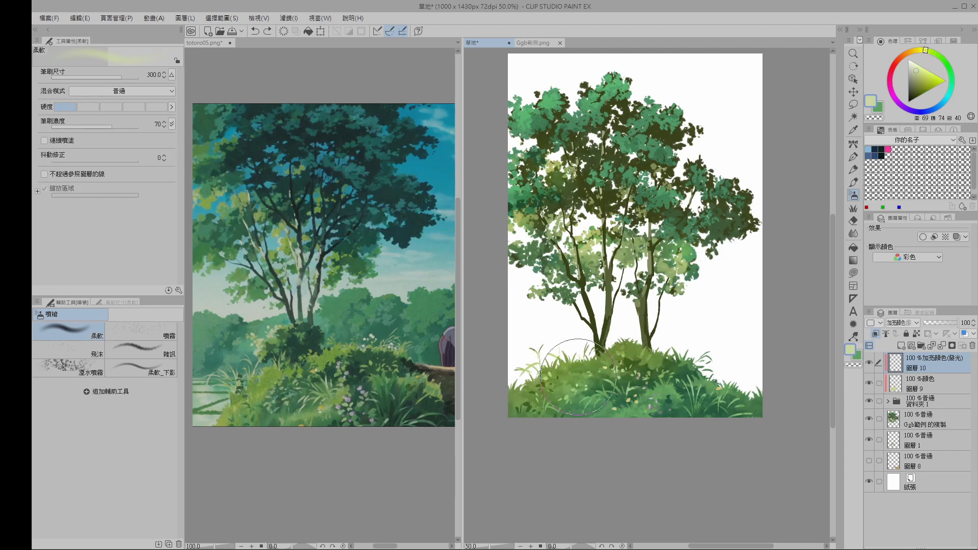
key("ctrl+z")
left_click_drag(915, 70, 914, 71)
mouse_move(504, 386)
left_mouse_down()
mouse_move(619, 353)
mouse_move(742, 389)
mouse_move(736, 411)
left_mouse_up()
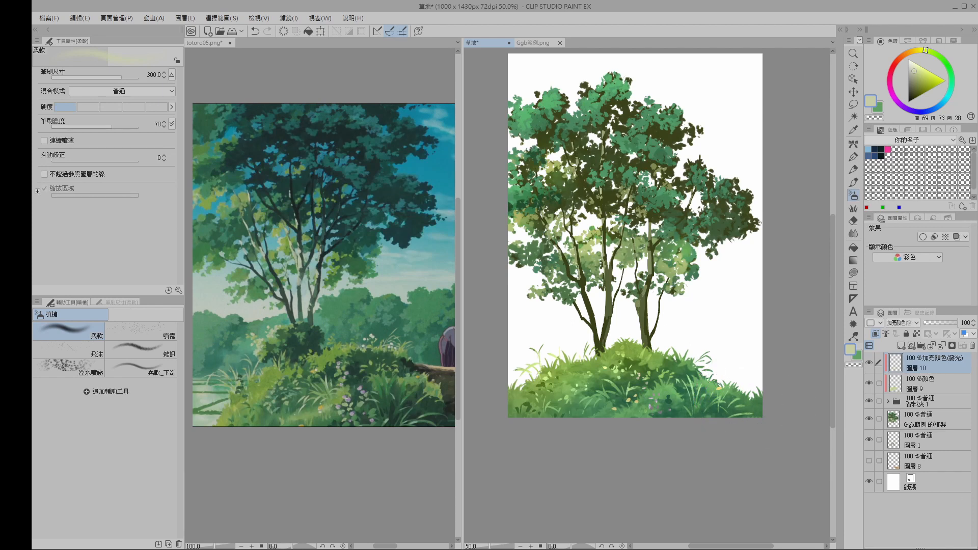
Step: Lower the glow layer's opacity to 79 and toggle its visibility to compare the lighting effect
key("ctrl+space")
left_click_drag(958, 324, 951, 323)
left_click(871, 363)
left_click(871, 363)
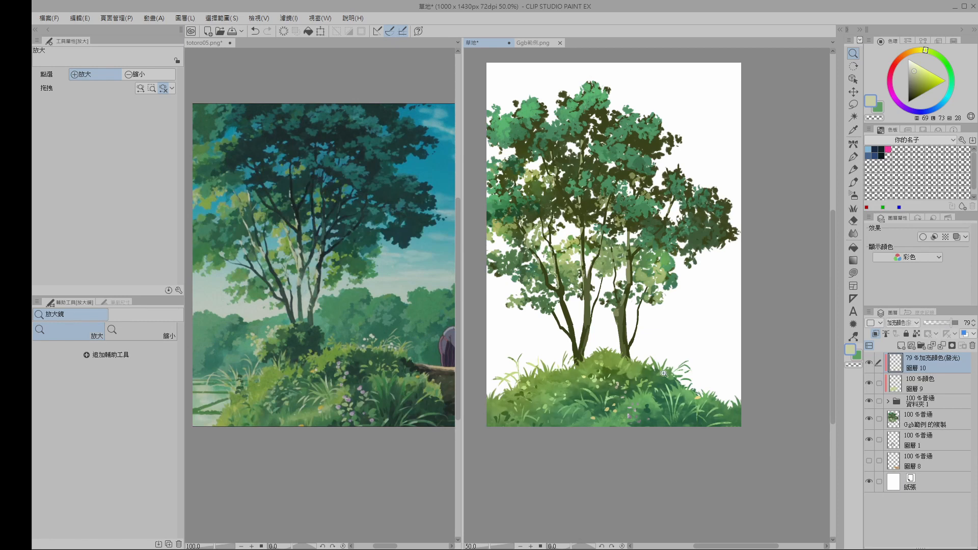